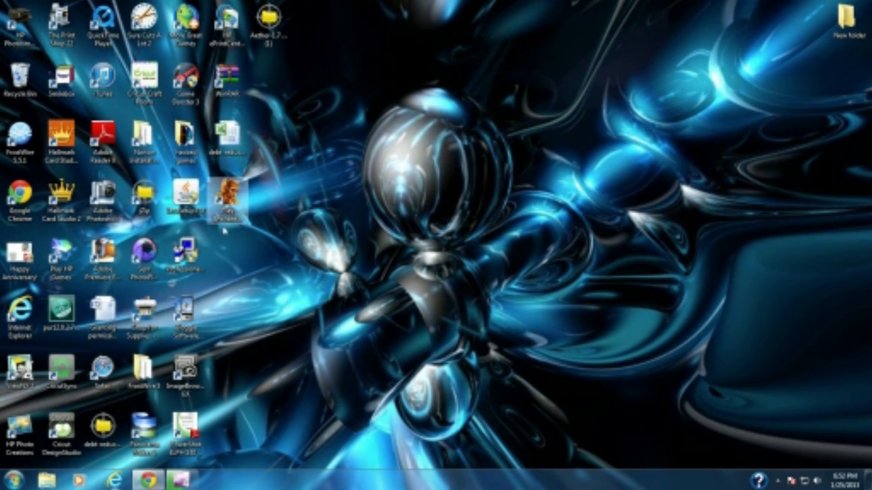
Switch to Chrome and search Google for "aether mod download".
left_click(149, 480)
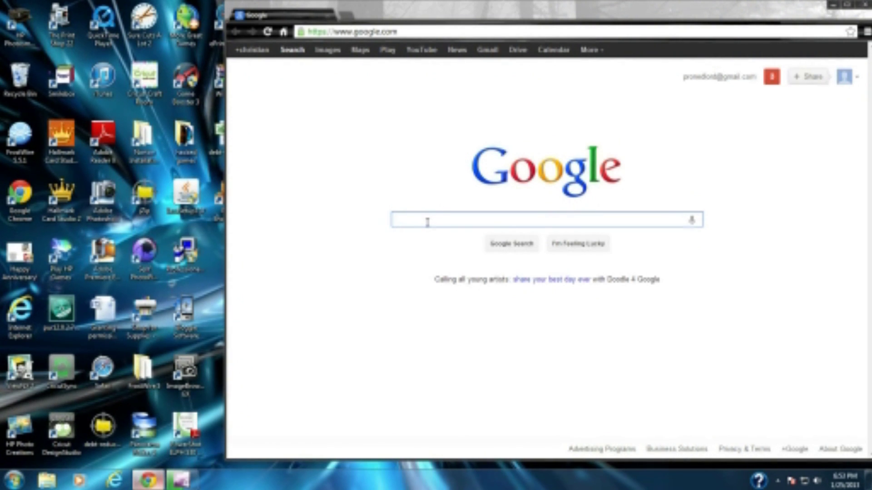
type("aet")
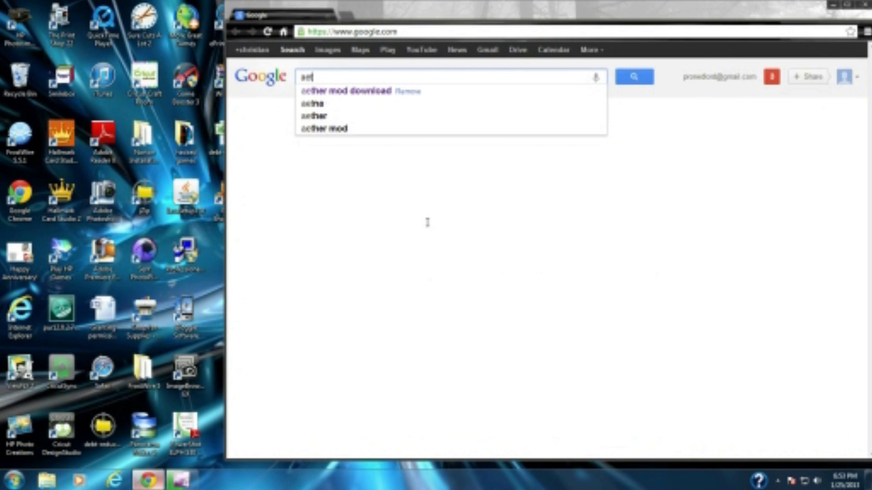
type("her mod")
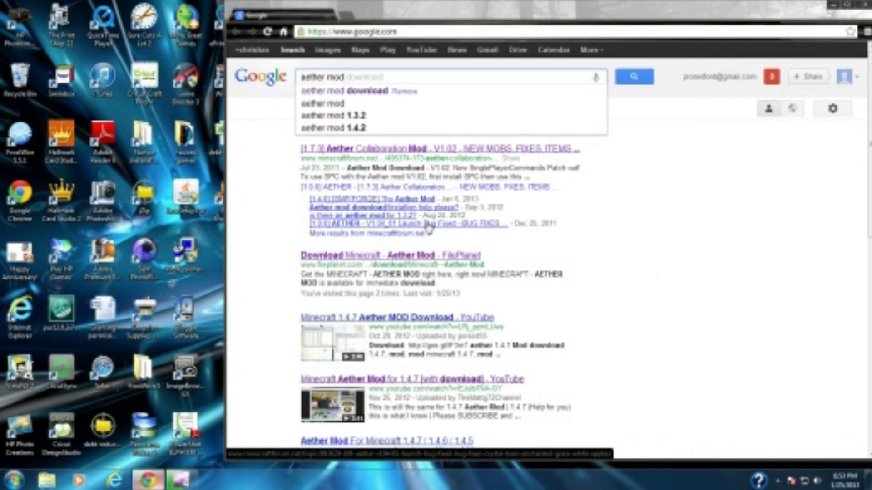
key("Down")
key("Return")
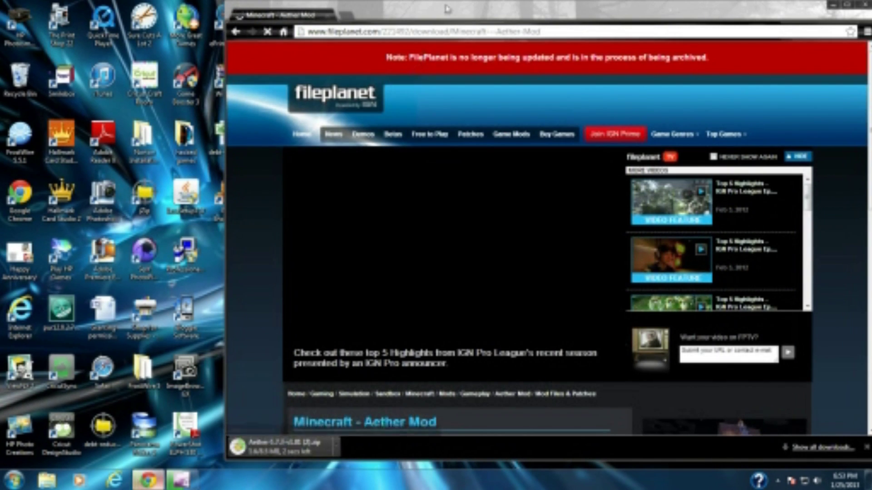
Show all browser downloads and remove both Aether zip entries from the list.
left_click_drag(457, 16, 504, 19)
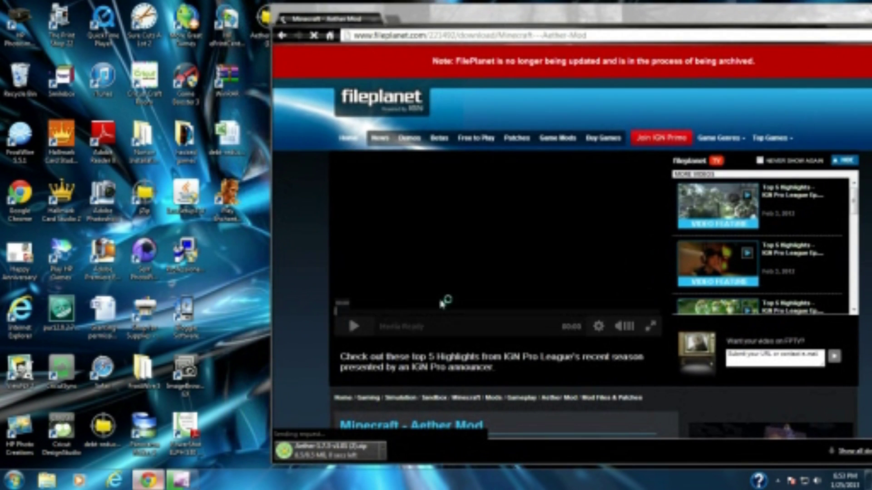
left_click(860, 457)
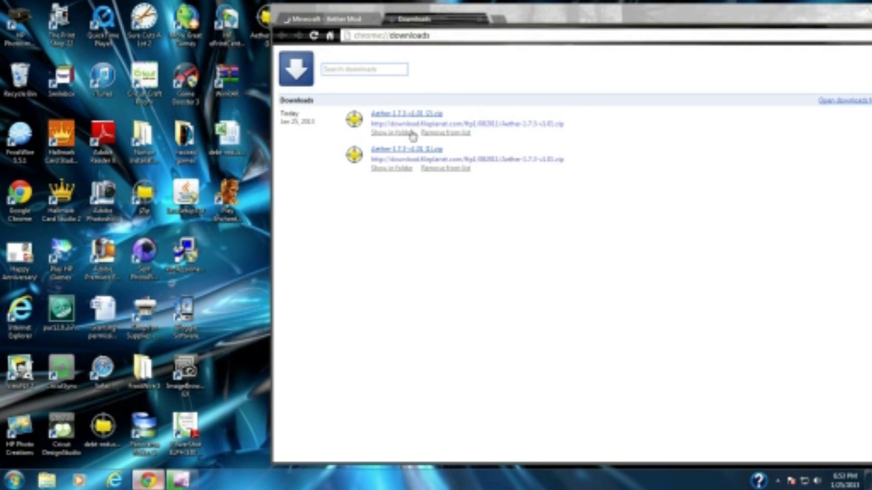
left_click(425, 132)
left_click(423, 132)
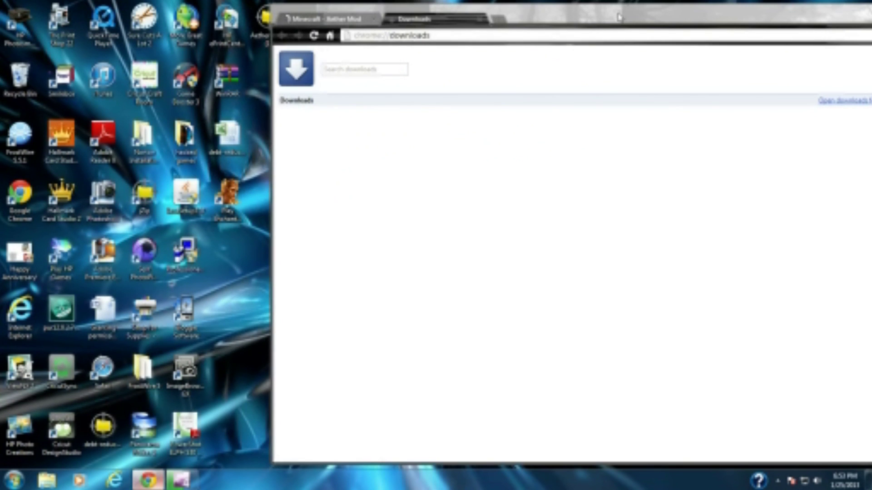
Close the Downloads page and minimize the browser to reveal the desktop.
left_click_drag(622, 15, 555, 26)
left_click(415, 32)
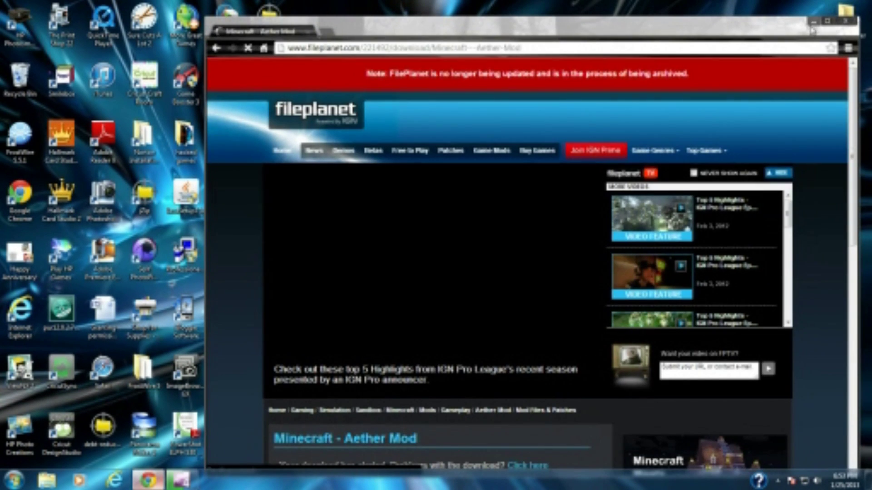
left_click(813, 21)
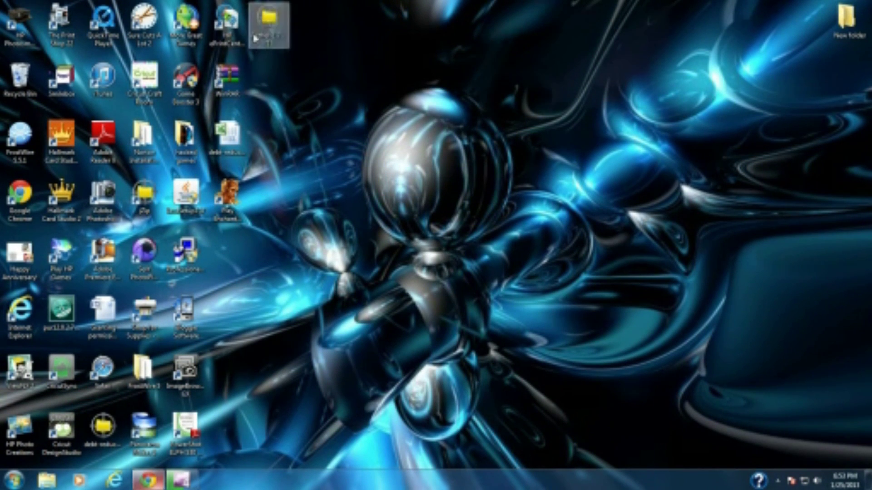
Open Aether-1.7.3-v1.01 (1).zip from the desktop in jZip and move its window aside.
left_click_drag(271, 28, 307, 102)
left_click_drag(296, 63, 235, 266)
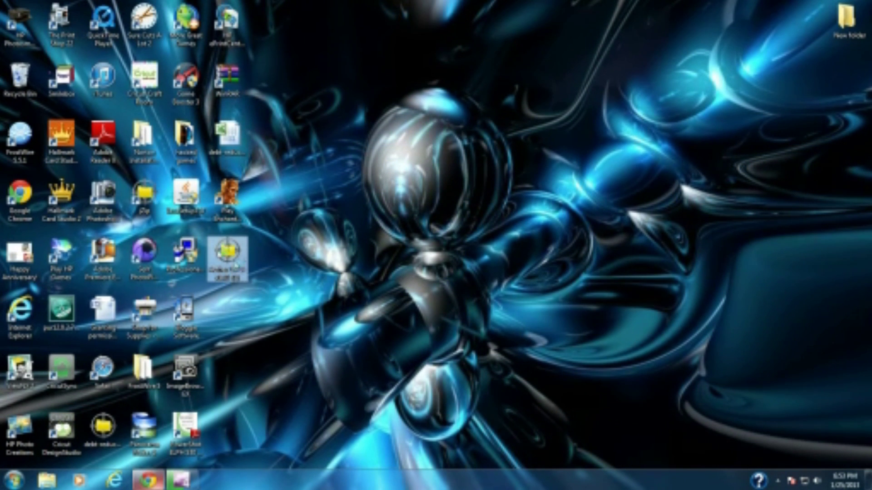
double_click(227, 259)
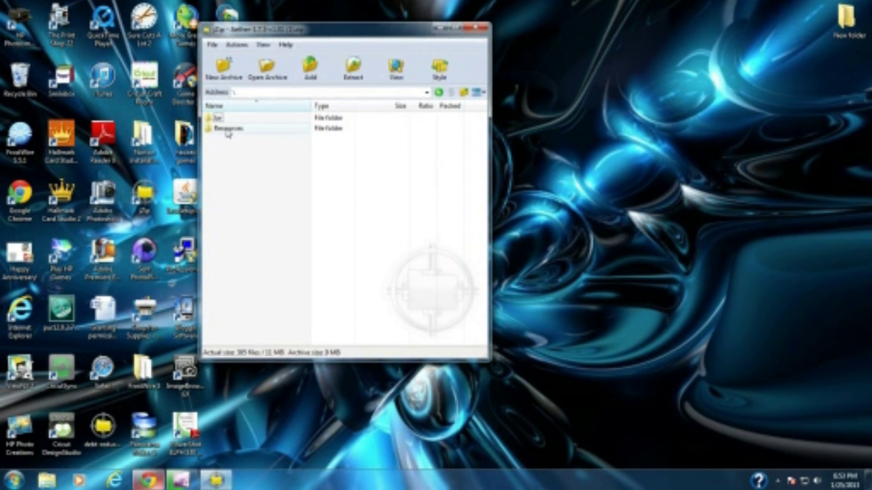
left_click(228, 128)
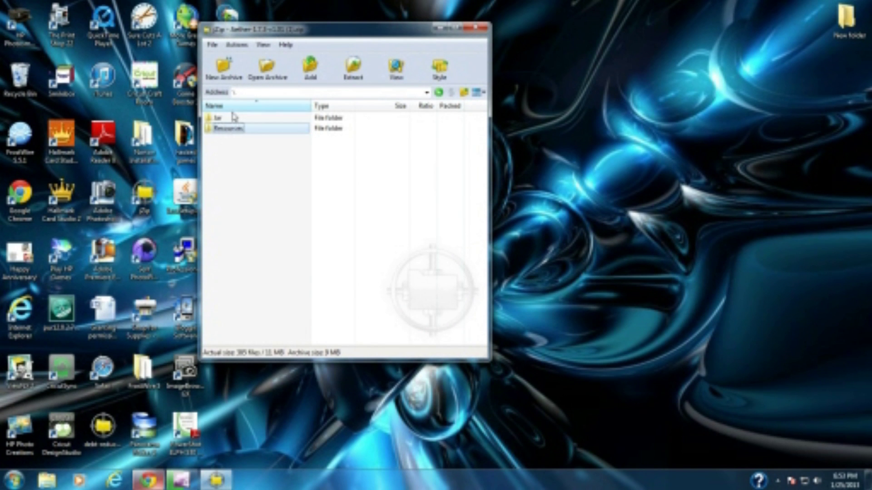
left_click(227, 119)
left_click_drag(281, 32, 83, 21)
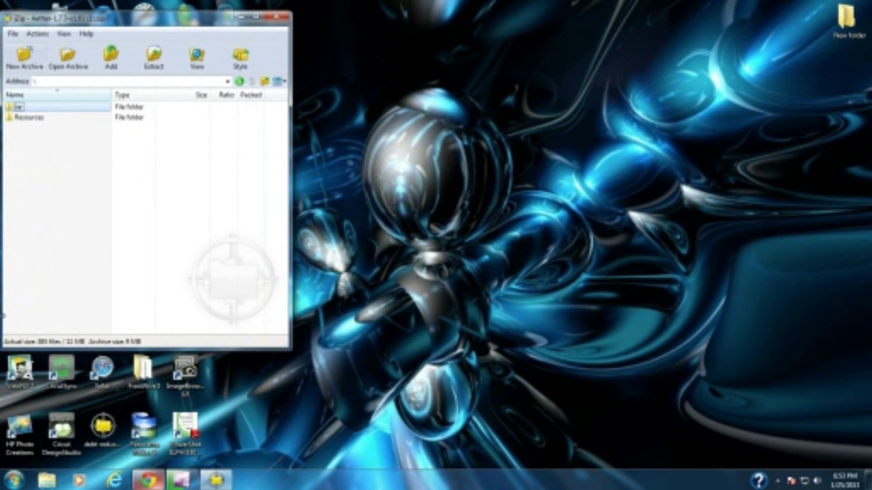
Open the %appdata% folder through the Windows search and navigate into .minecraft\bin.
left_click(14, 480)
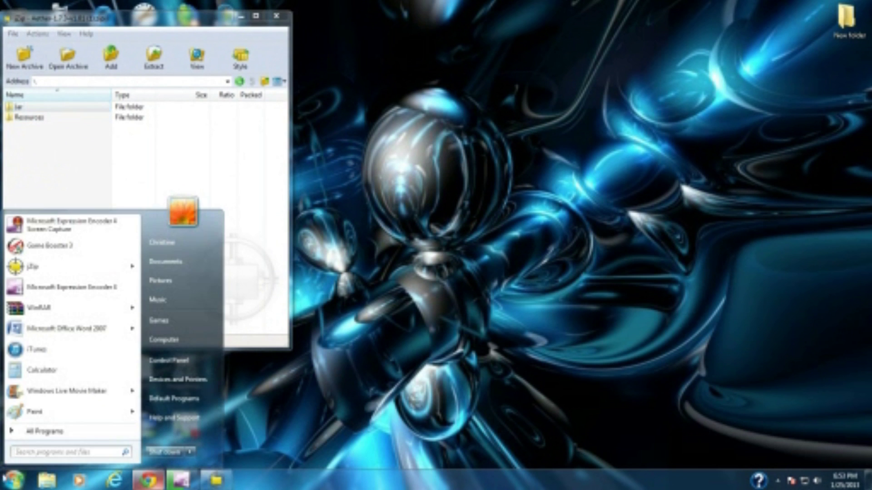
left_click(59, 431)
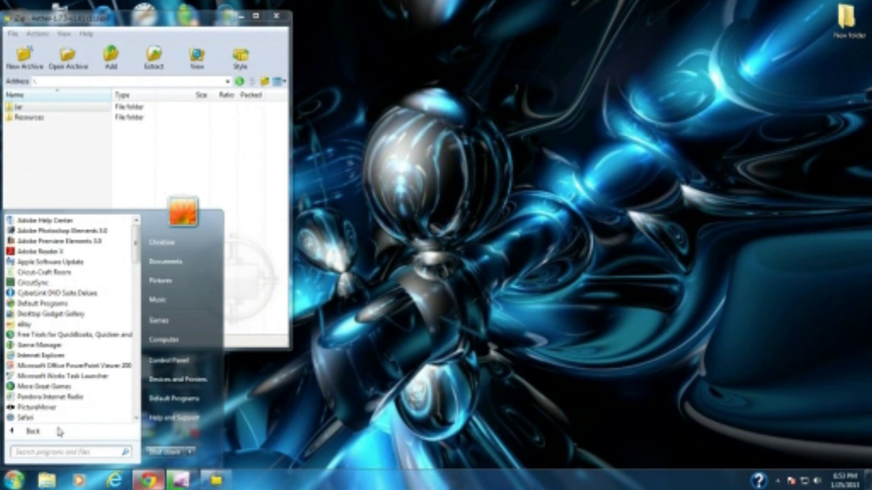
type("%appd")
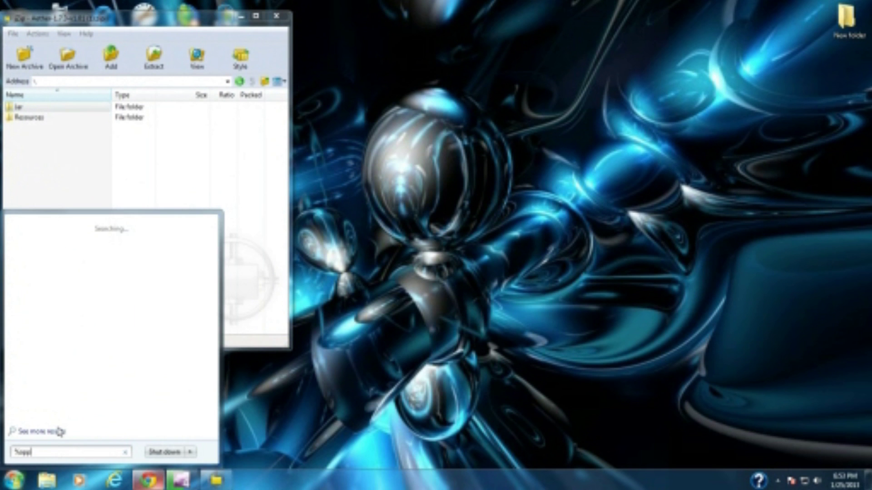
type("ata%")
key("Return")
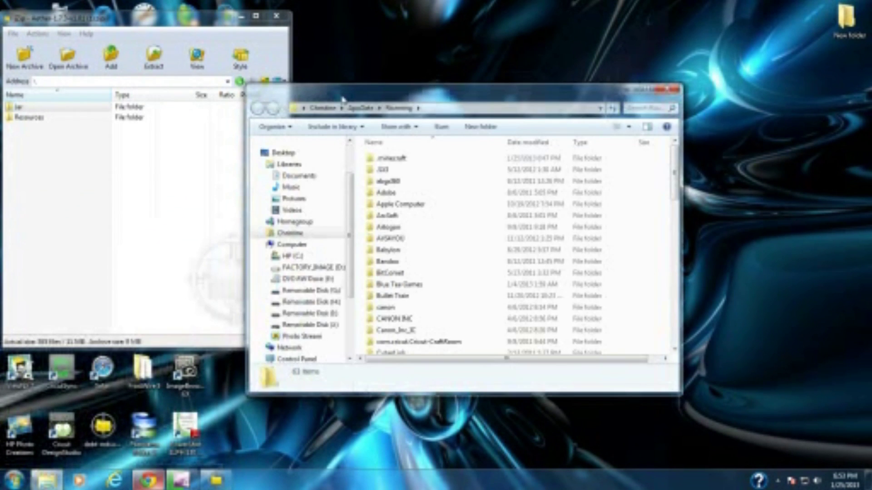
left_click_drag(343, 99, 457, 24)
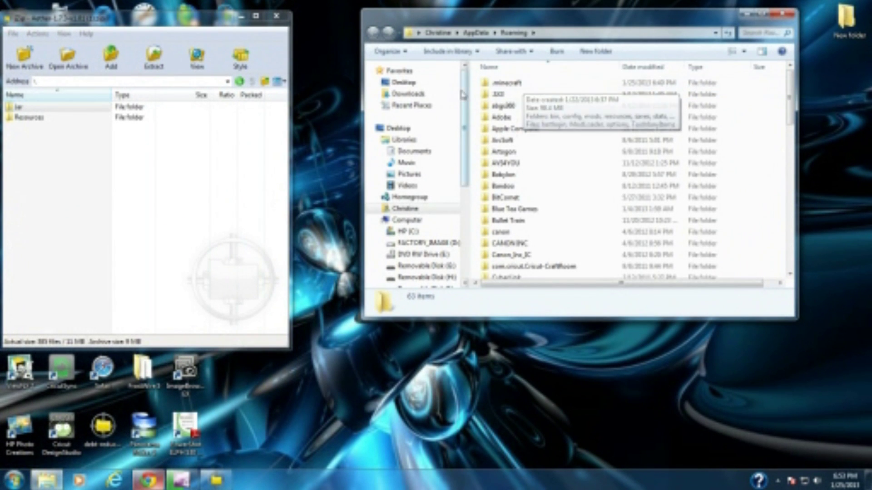
double_click(530, 89)
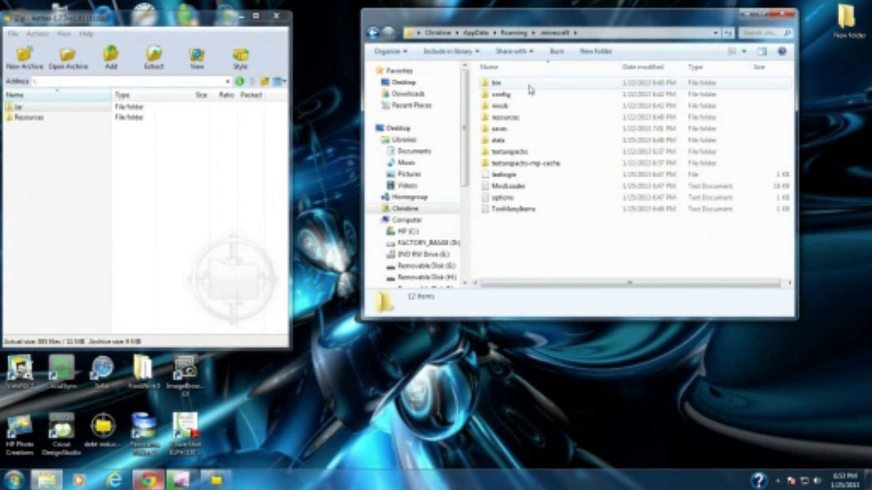
double_click(498, 84)
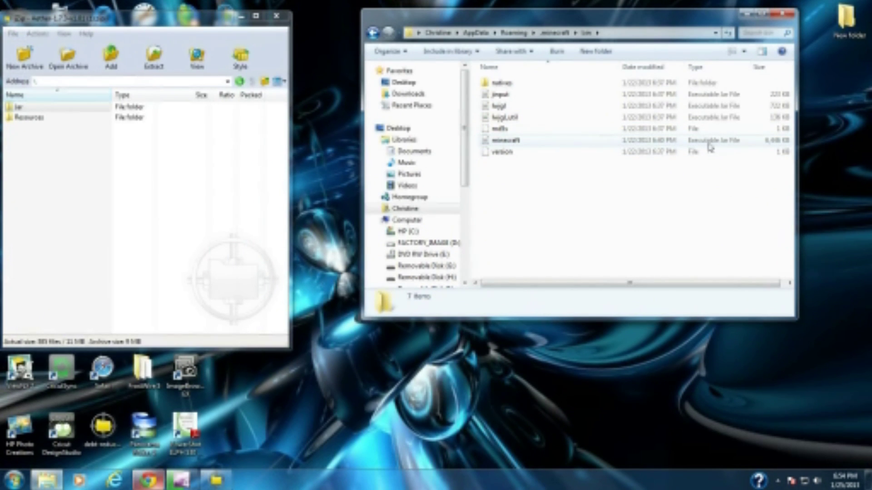
Open the minecraft jar file with WinRAR archiver, dismissing the licence reminder, and close the bin folder window.
right_click(657, 145)
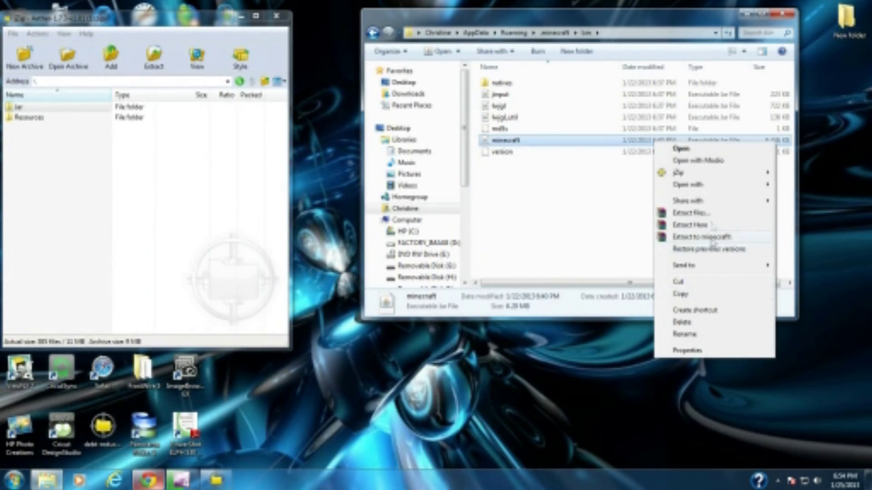
mouse_move(734, 189)
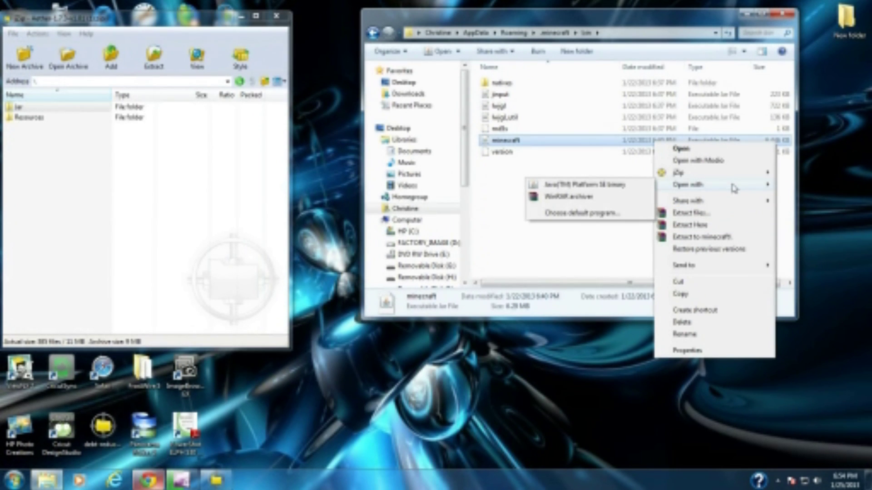
left_click(618, 198)
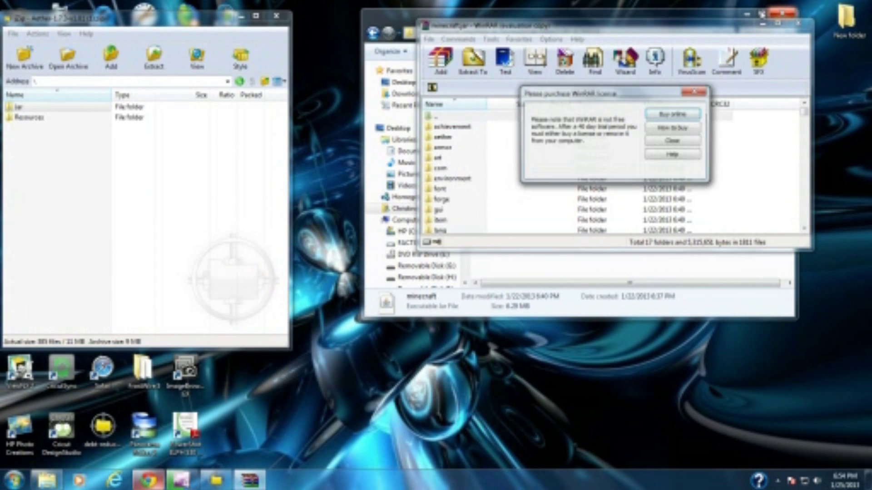
left_click(673, 142)
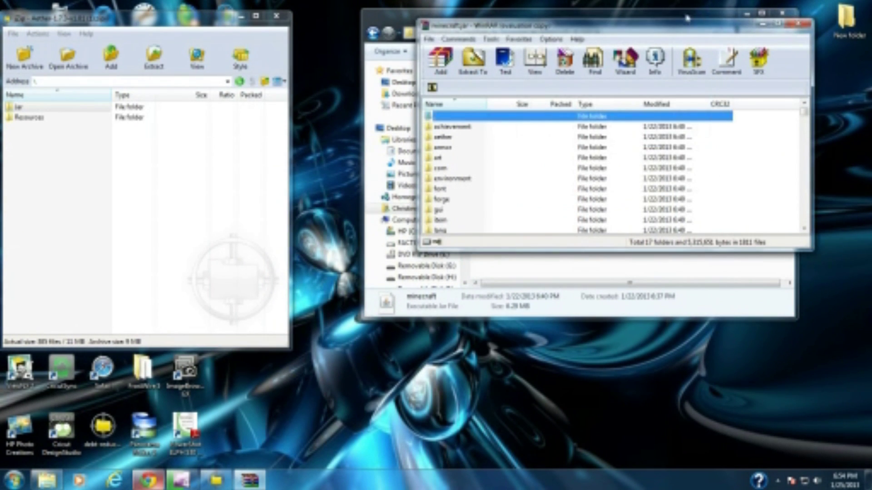
left_click(687, 18)
left_click(782, 14)
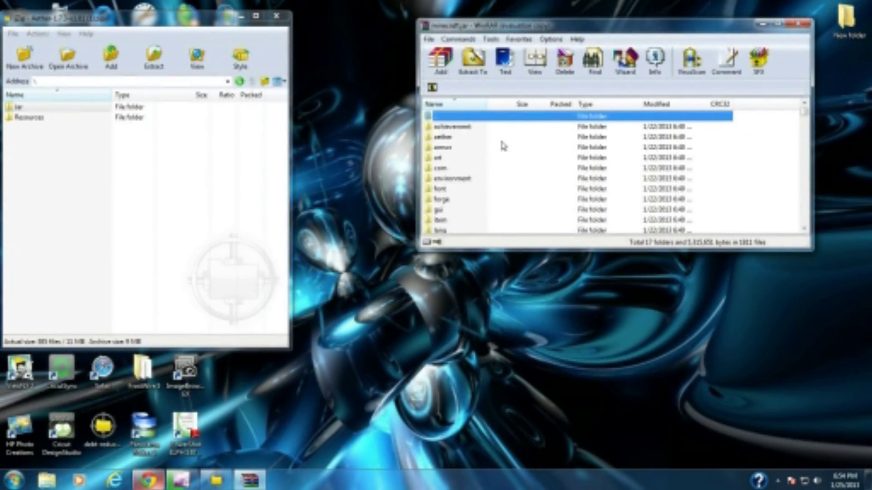
Look through the folders inside minecraft.jar in WinRAR.
scroll(503, 146, "down", 4)
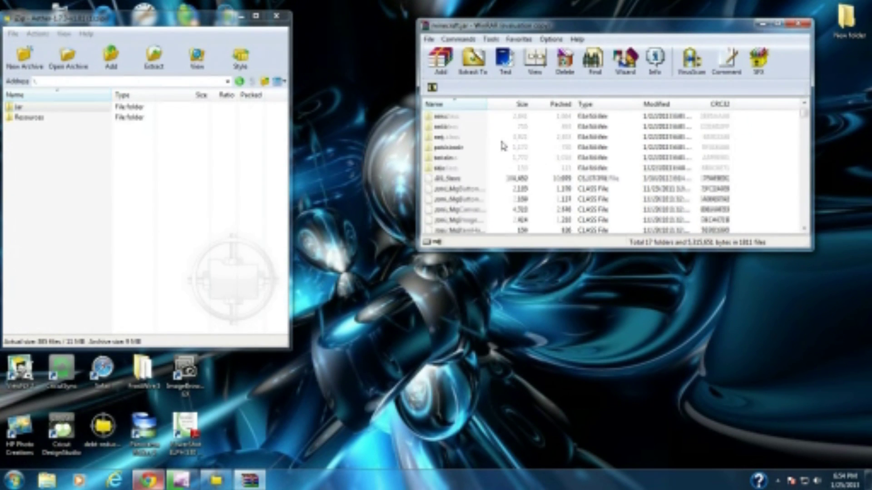
scroll(503, 147, "up", 4)
scroll(502, 144, "down", 2)
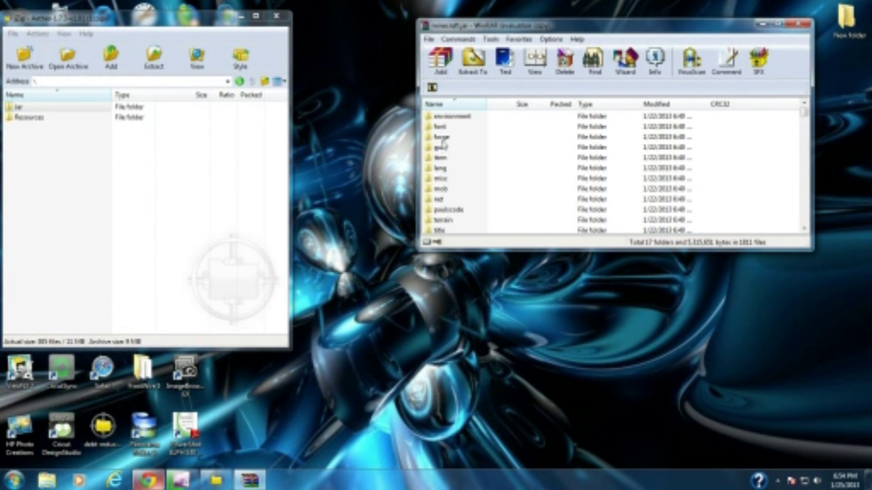
left_click(444, 201)
left_click(450, 159)
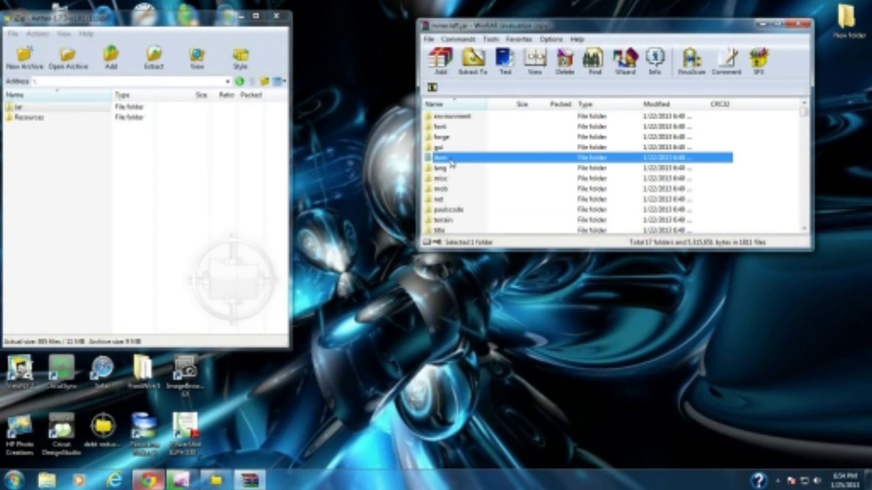
left_click(450, 189)
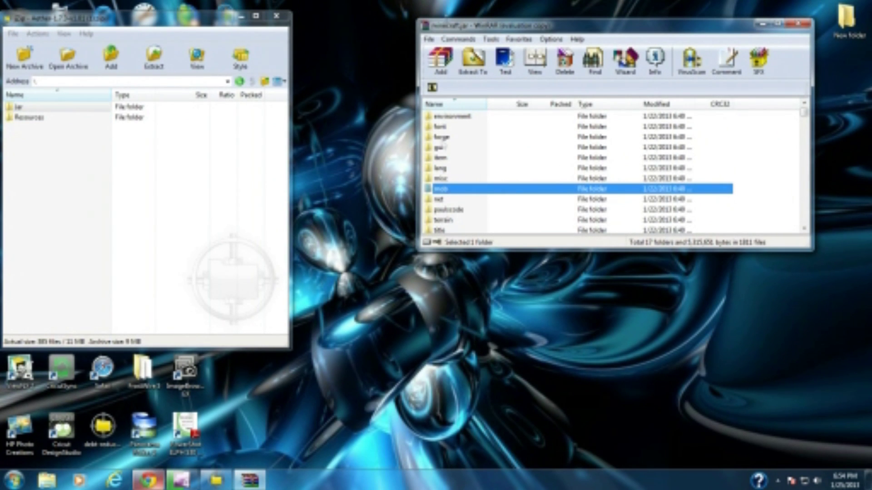
Switch to the Aether archive in jZip and open its Jar folder.
left_click_drag(195, 21, 259, 13)
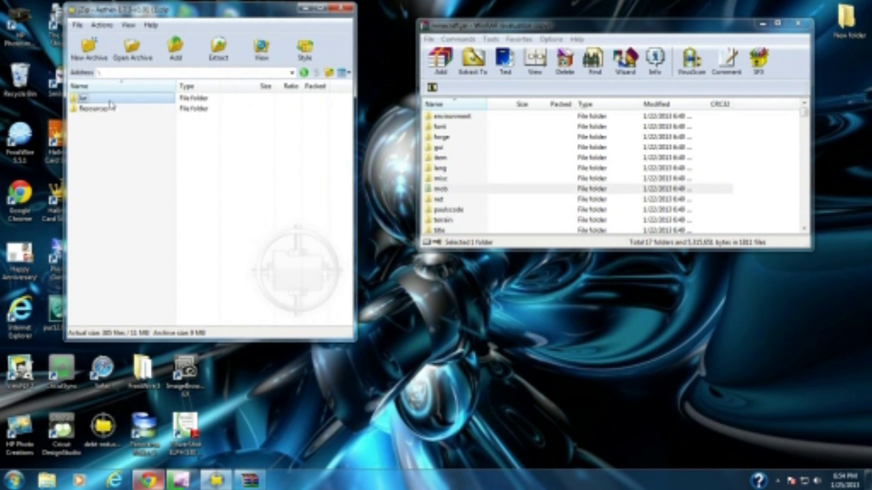
double_click(87, 101)
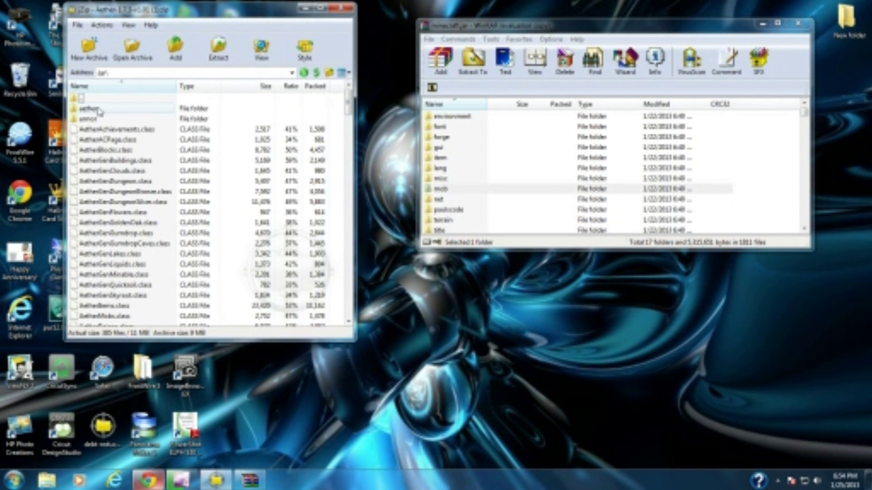
left_click_drag(347, 107, 348, 88)
left_click(93, 119)
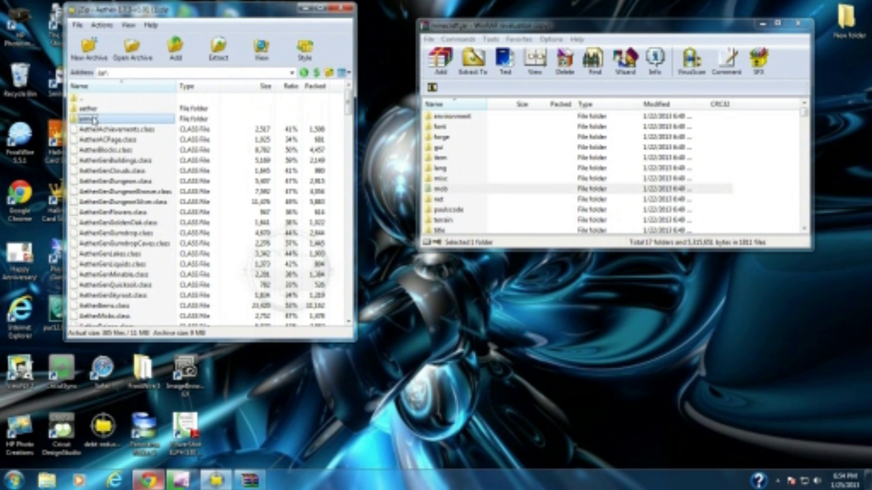
Try to add all files of the Aether archive's Jar folder to minecraft.jar, cancelling the archive settings.
key("ctrl+a")
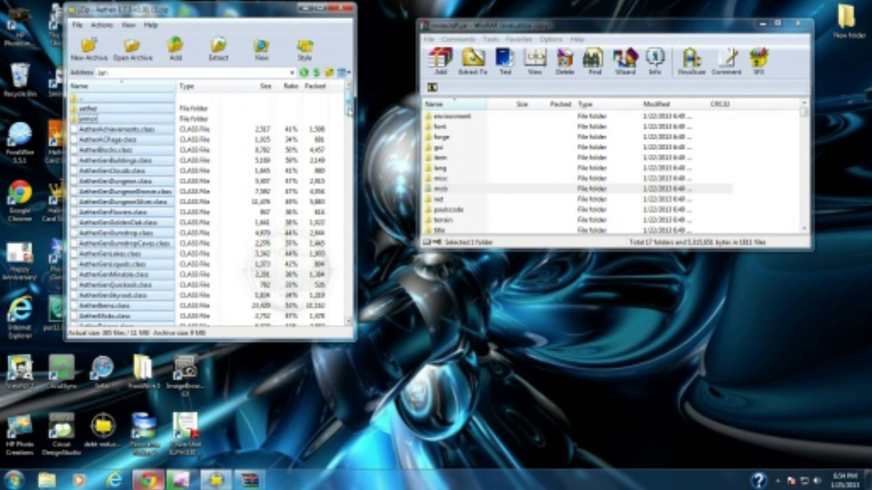
left_click_drag(348, 108, 339, 84)
left_click_drag(131, 178, 758, 165)
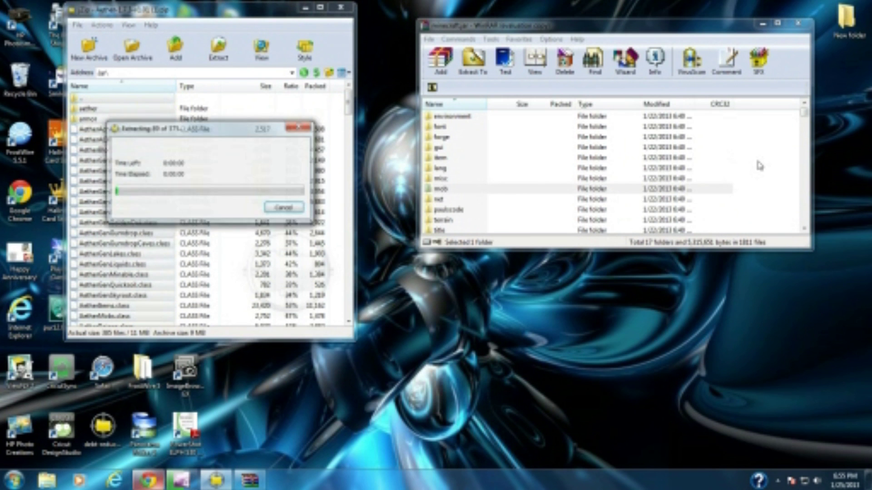
left_click(285, 208)
left_click(442, 275)
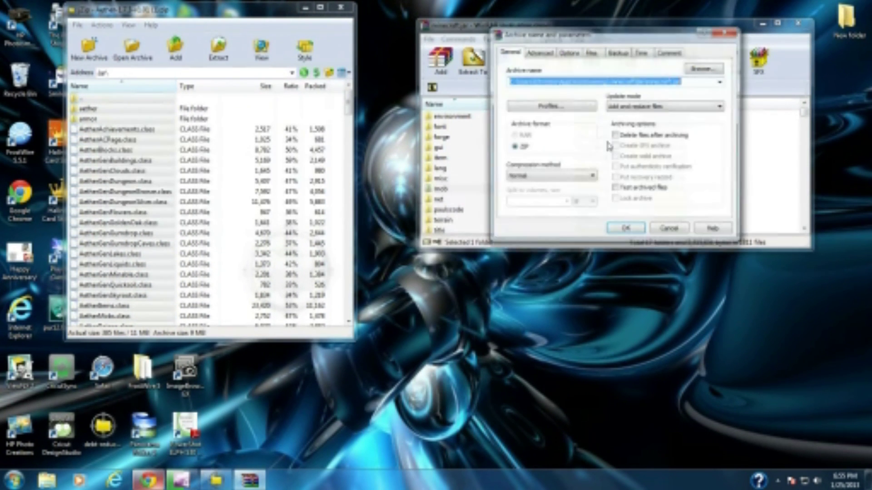
left_click(678, 231)
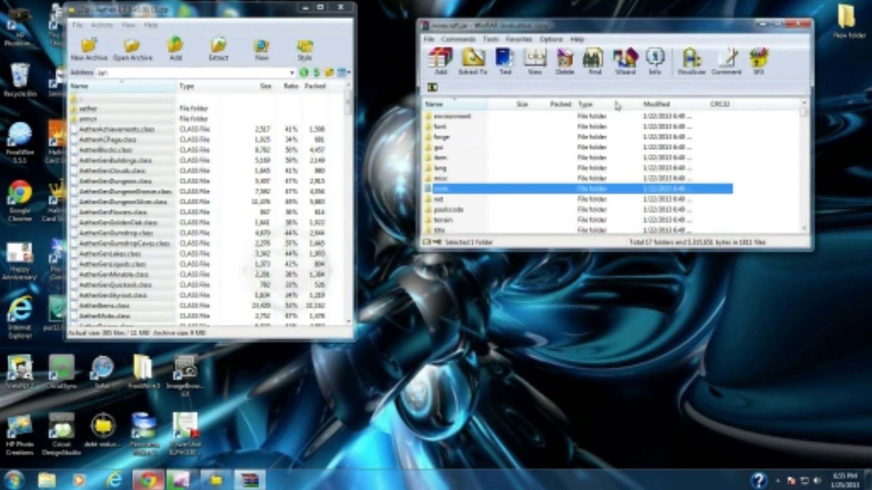
left_click(507, 169)
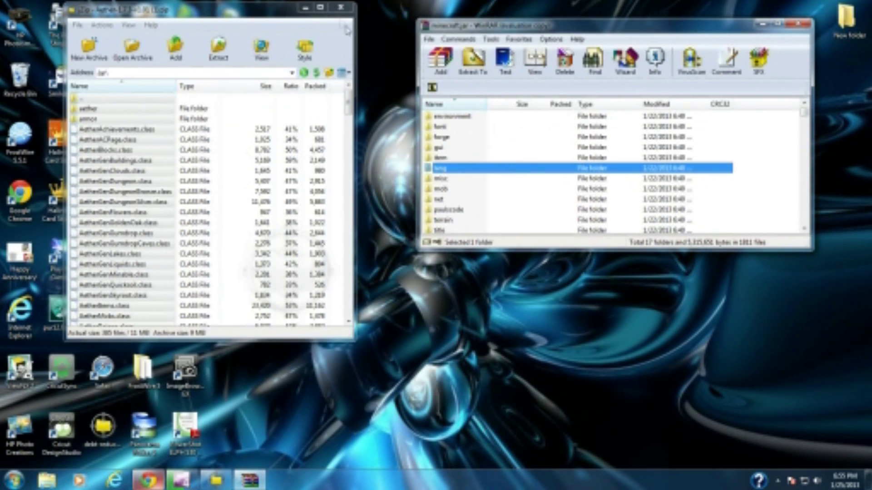
Return to the Aether archive's root in jZip and open the mod folder inside Resources.
left_click(317, 75)
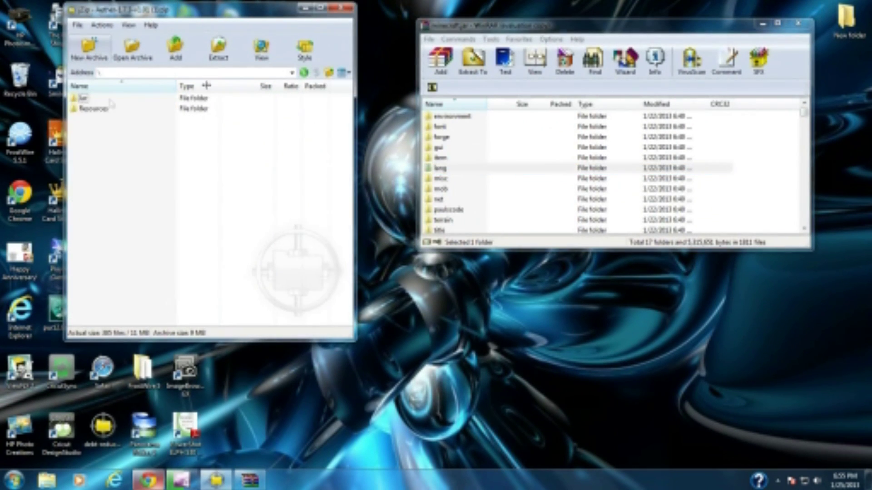
double_click(86, 108)
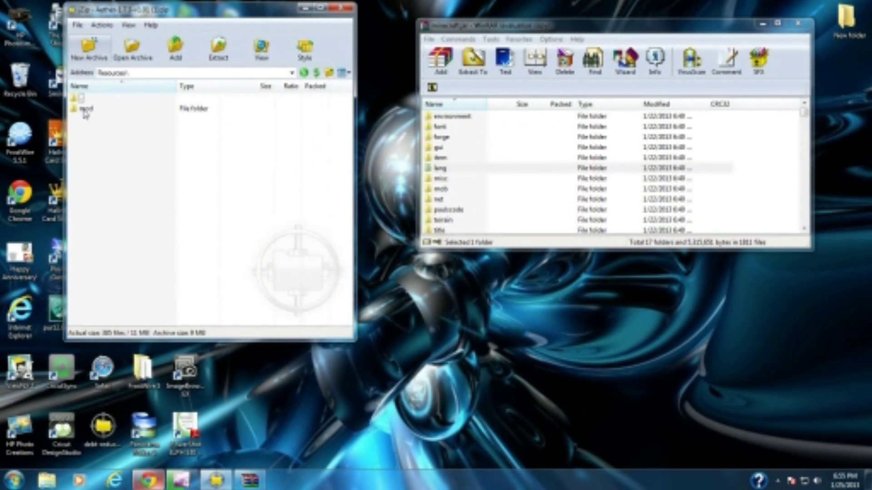
left_click(86, 109)
double_click(103, 112)
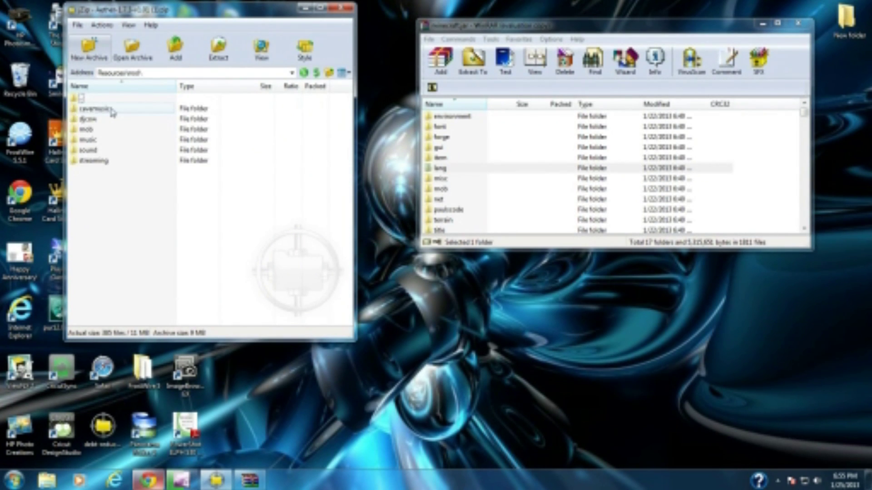
left_click_drag(200, 212, 107, 111)
left_click(109, 183)
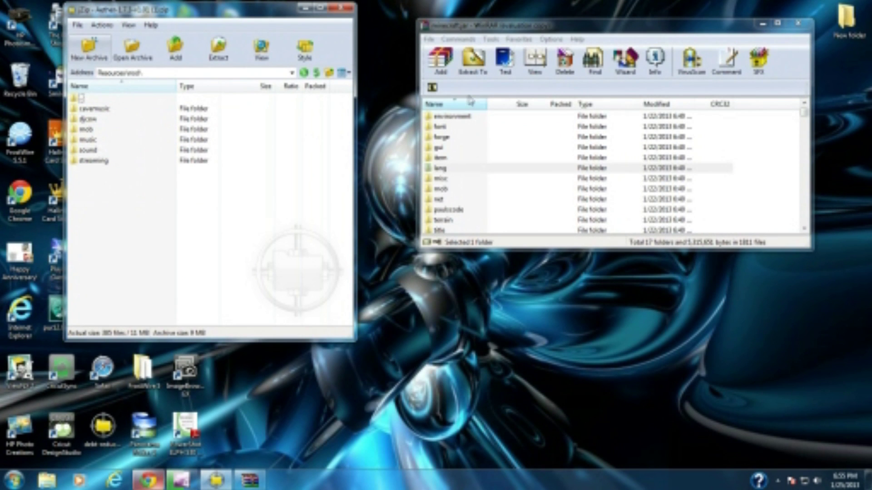
Navigate up from minecraft.jar to the .minecraft folder in WinRAR and look inside its resources folder.
left_click(432, 87)
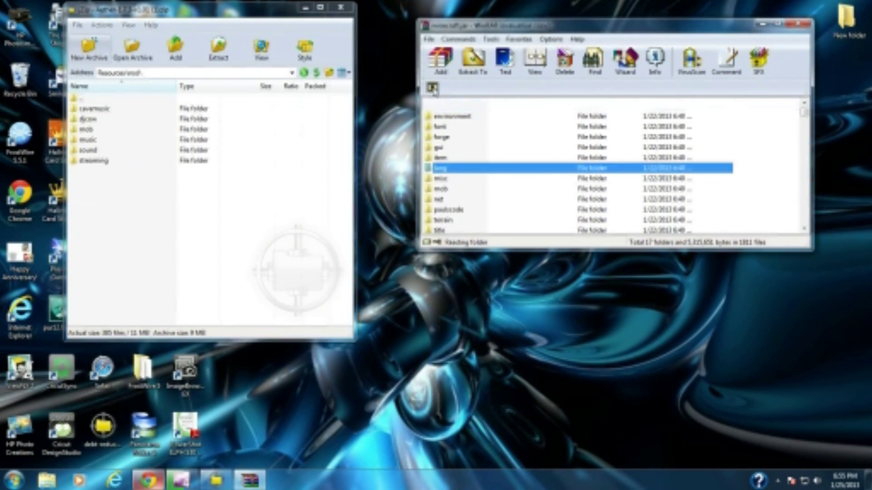
left_click(431, 87)
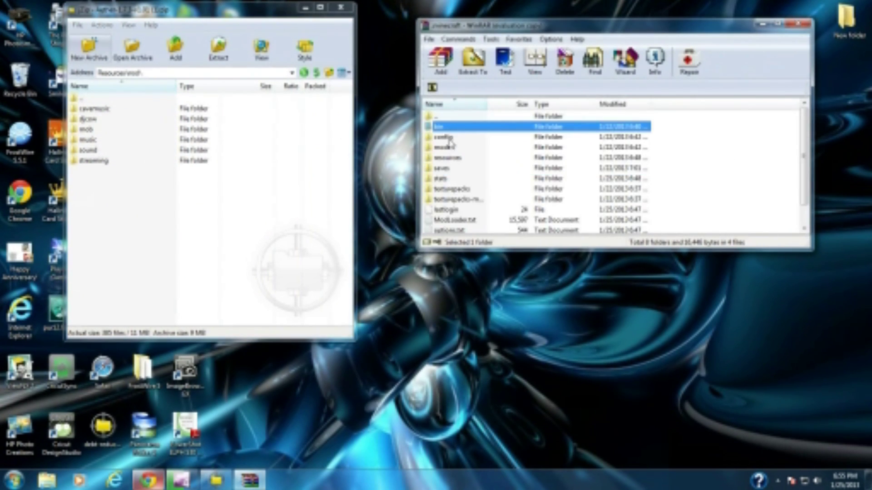
double_click(455, 158)
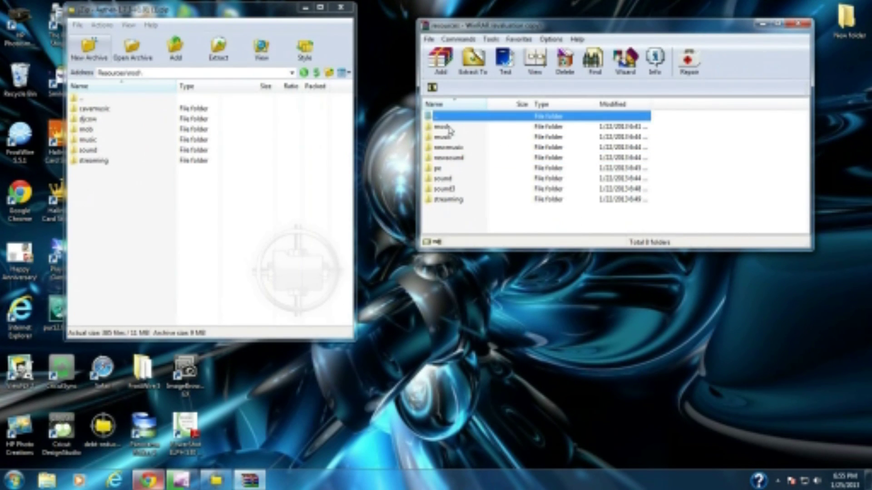
left_click(447, 191)
left_click_drag(589, 210, 484, 235)
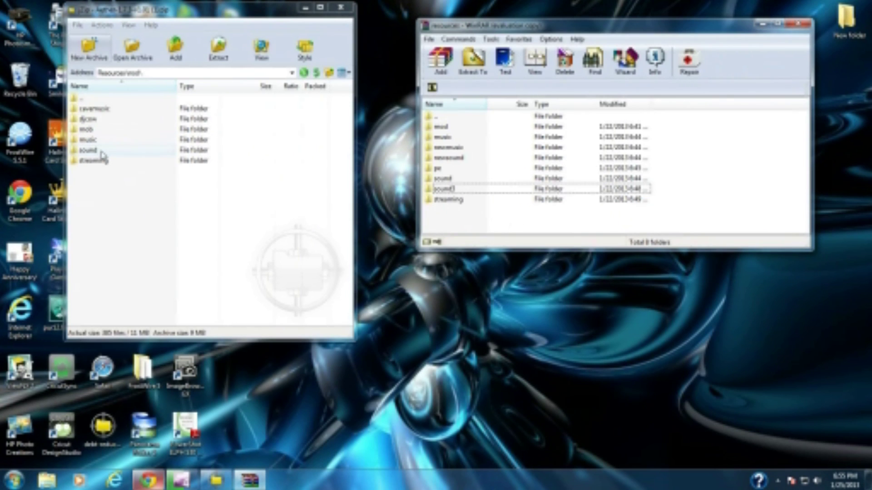
left_click_drag(269, 188, 252, 224)
left_click(177, 146)
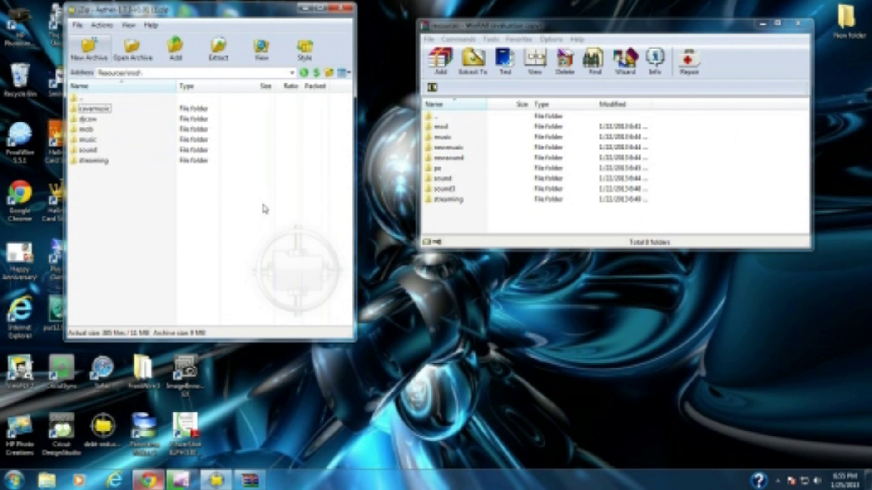
left_click_drag(290, 214, 194, 291)
Go back up to the .minecraft folder in WinRAR and open its mods folder.
left_click(432, 88)
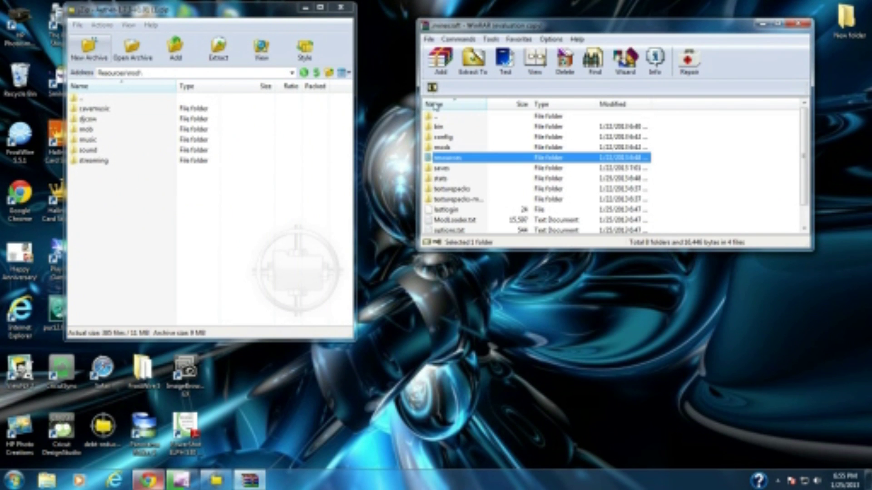
scroll(435, 136, "down", 1)
left_click(437, 128)
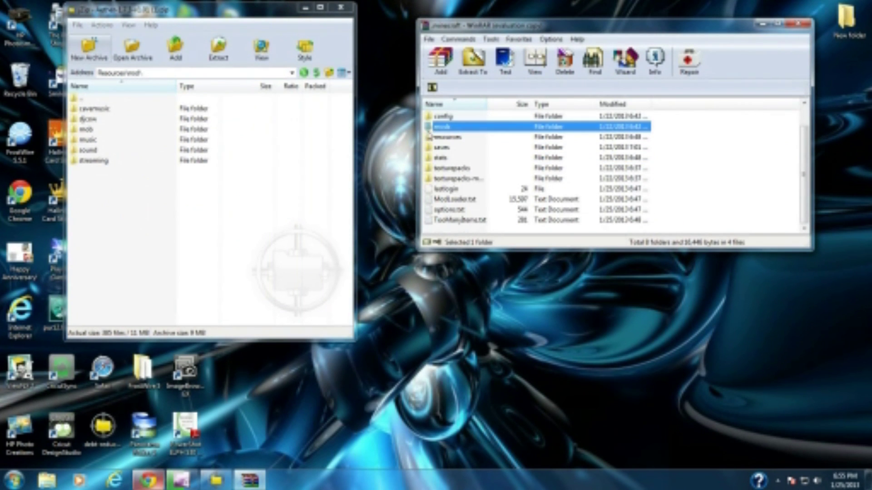
double_click(436, 127)
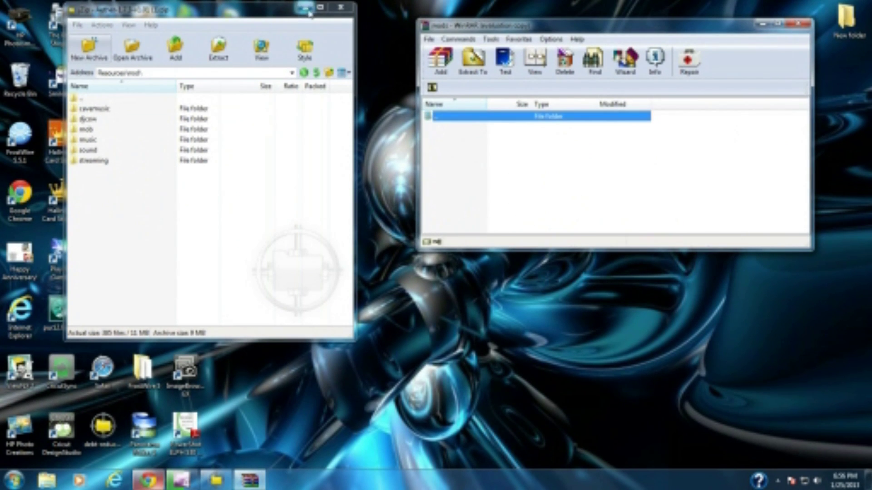
Close jZip and open the desktop's Aether archive in WinRAR to view its Jar and Resources folders.
left_click(331, 14)
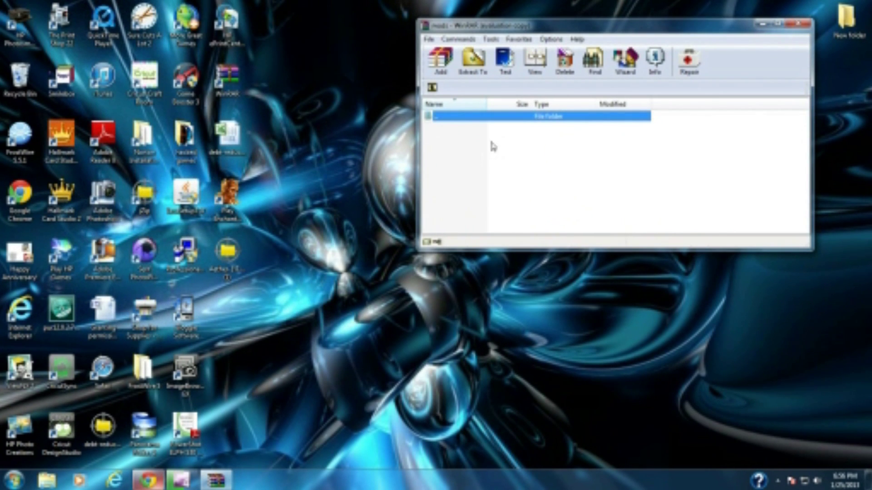
left_click(228, 264)
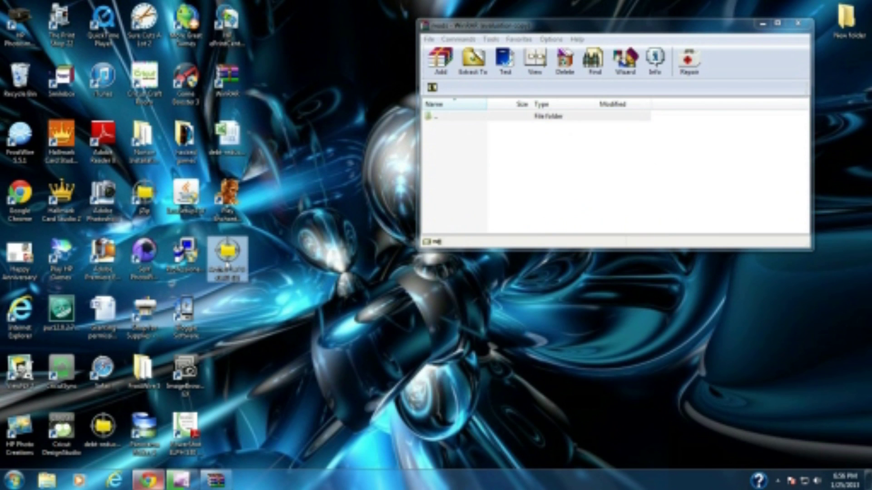
left_click_drag(228, 263, 461, 158)
left_click(444, 128)
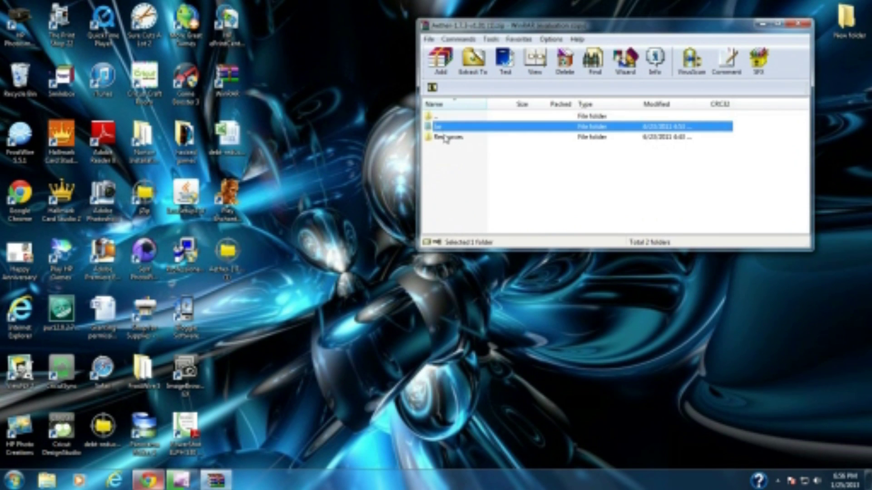
left_click(448, 138)
left_click(447, 127)
Leave the Aether archive for the Desktop folder listing and close WinRAR.
left_click(432, 87)
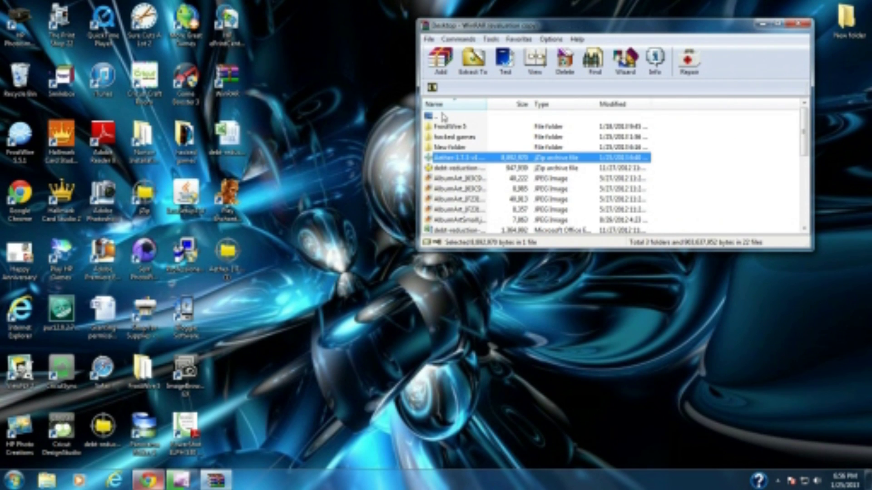
scroll(443, 117, "down", 5)
scroll(443, 117, "up", 5)
left_click(796, 25)
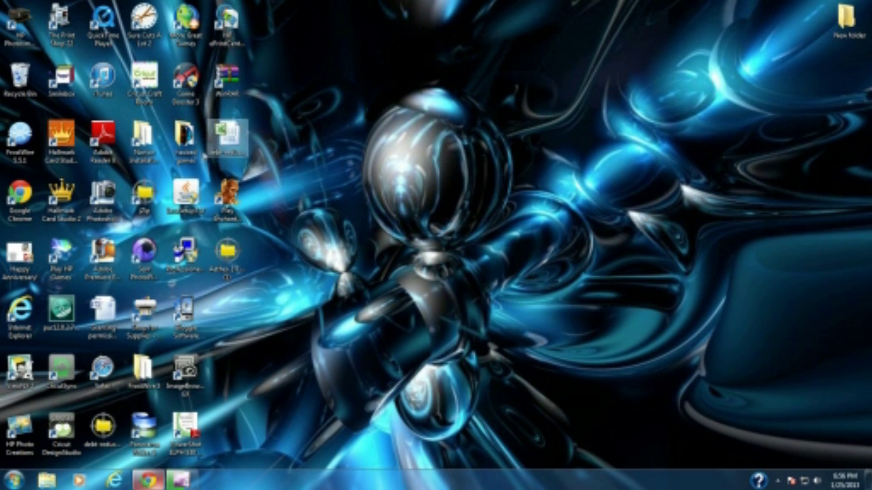
Start Mineshafter-proxy from the minecraft folder inside the desktop's hacked games folder, and close the folder window.
double_click(185, 138)
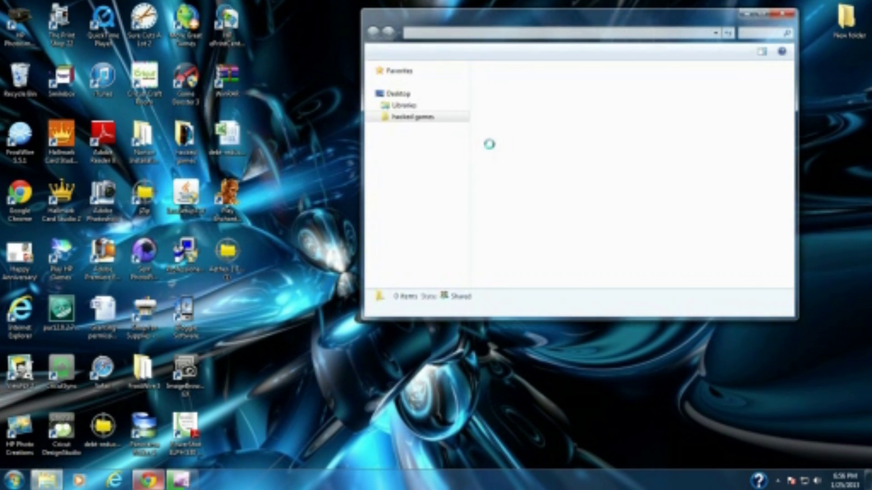
double_click(495, 116)
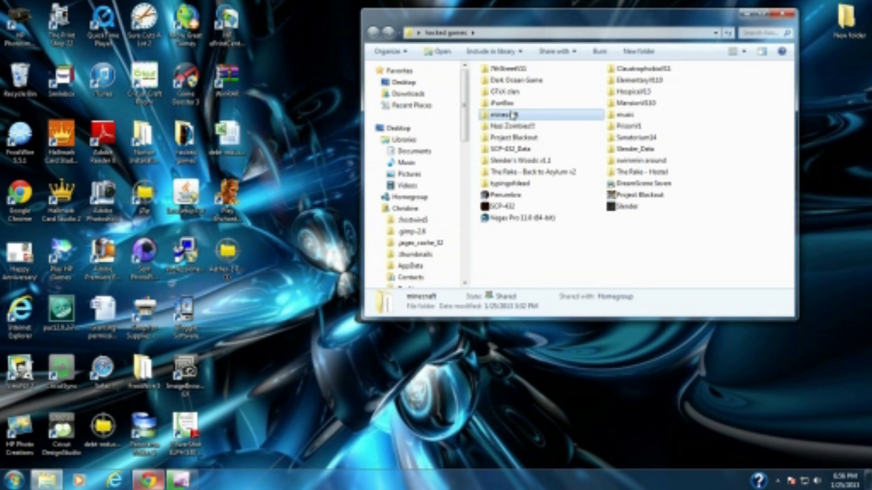
left_click(526, 107)
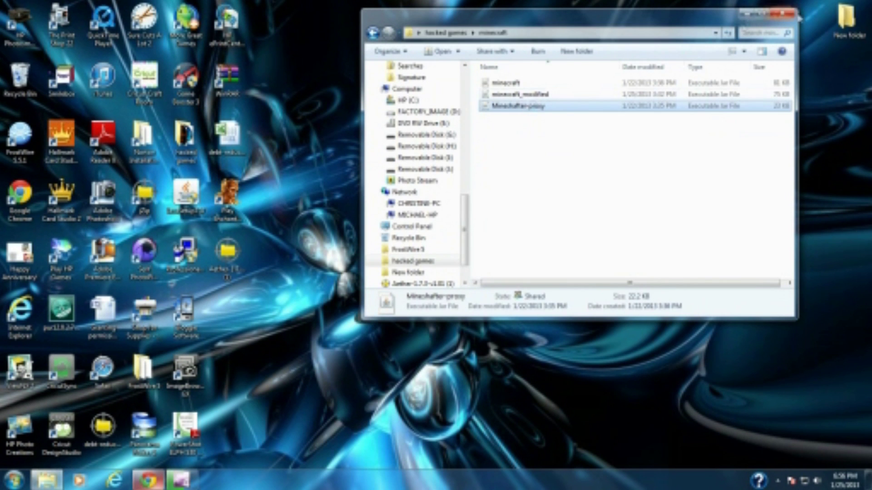
left_click(789, 17)
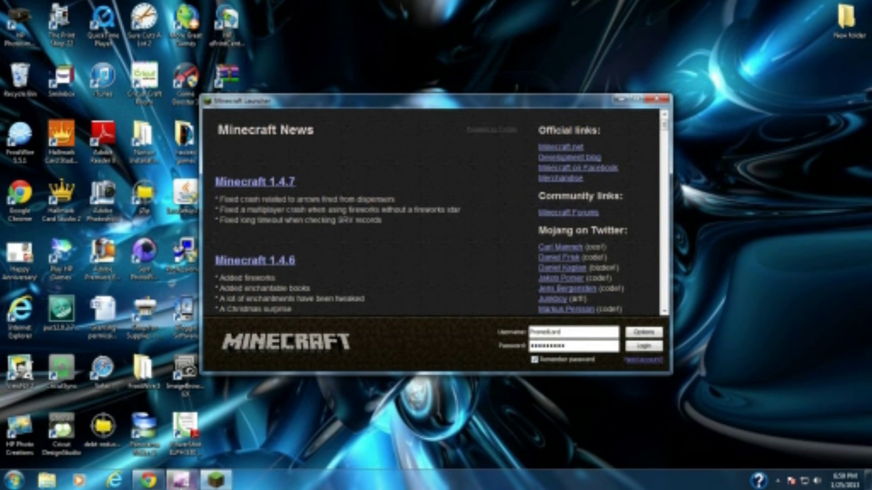
Log in through the Minecraft launcher with the saved account and load the singleplayer world "hairy axe".
left_click(644, 346)
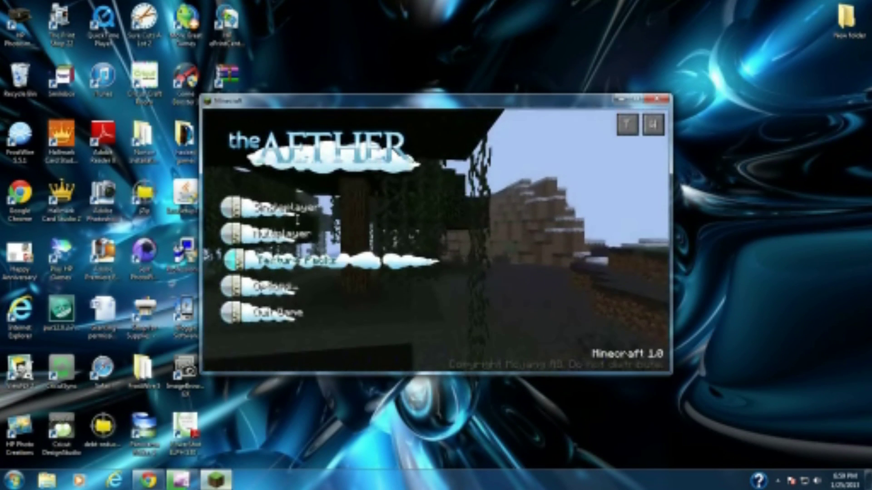
left_click(286, 208)
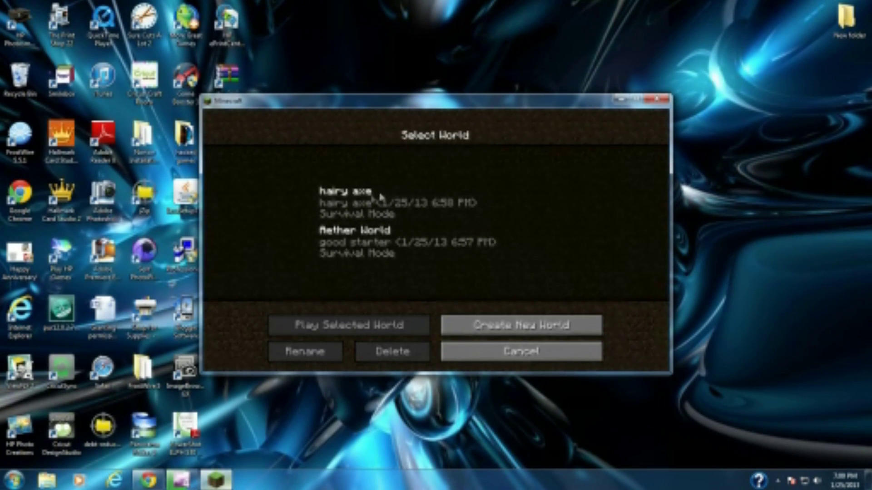
double_click(371, 201)
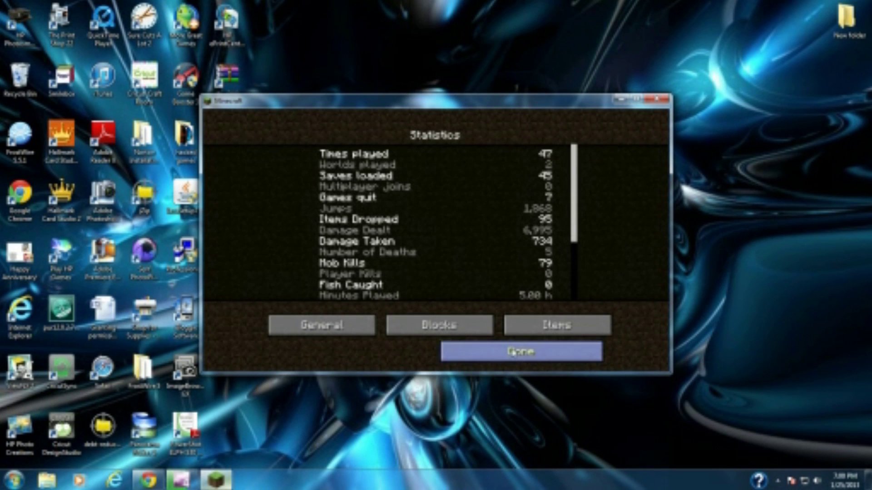
Close the Statistics screen, return to the game and walk forward.
left_click(513, 354)
left_click(435, 194)
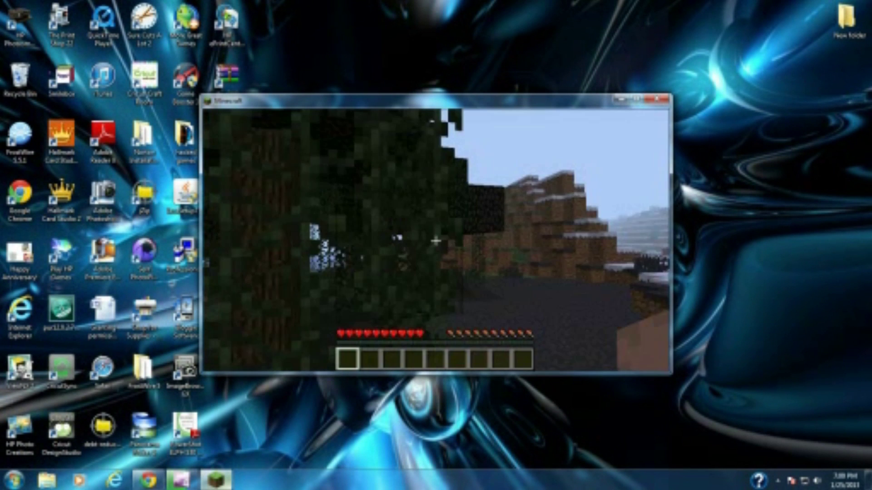
key("w")
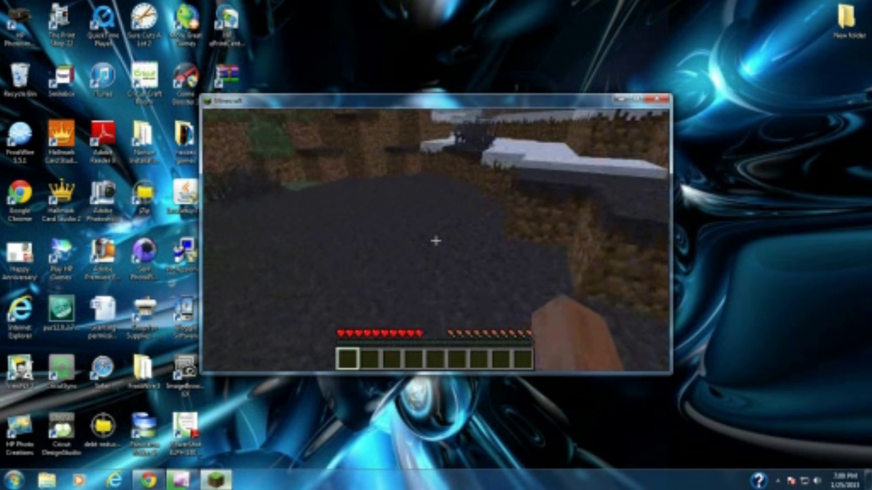
Look through the TooManyItems item pages in the inventory, turn on creative mode and return to the game.
key("e")
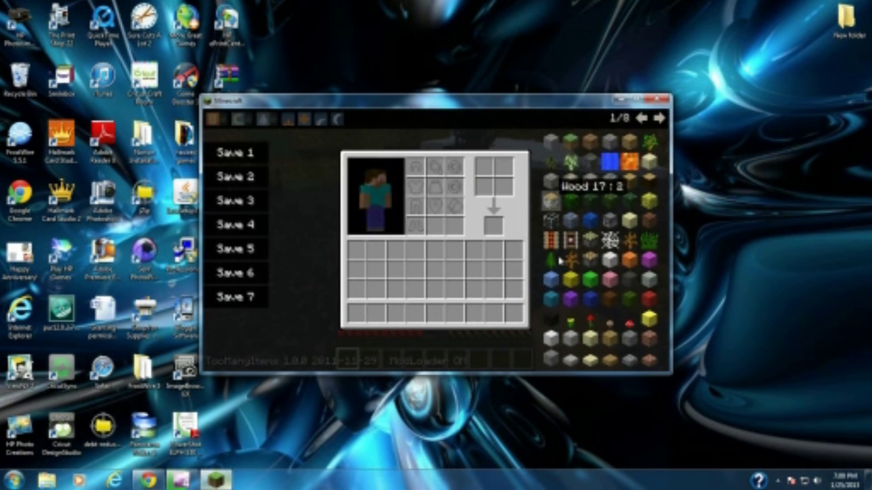
left_click(658, 118)
left_click(658, 119)
left_click(659, 119)
left_click(659, 119)
left_click(658, 119)
left_click(659, 119)
left_click(659, 119)
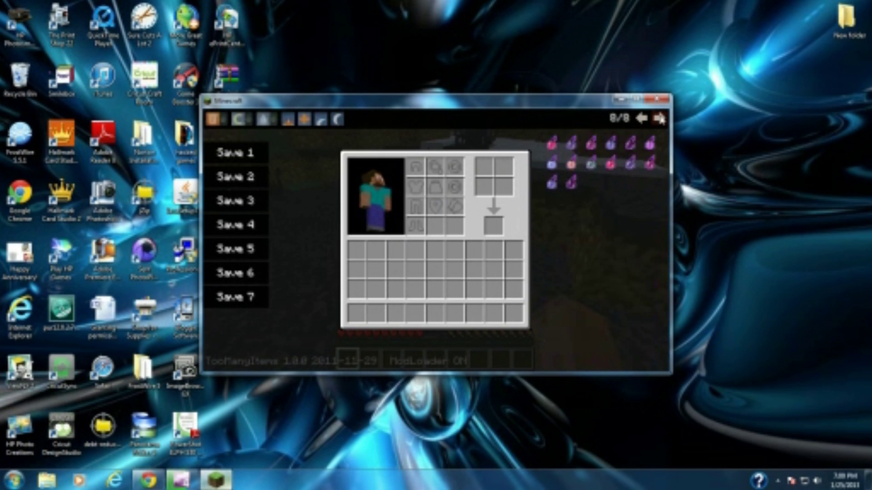
left_click(658, 119)
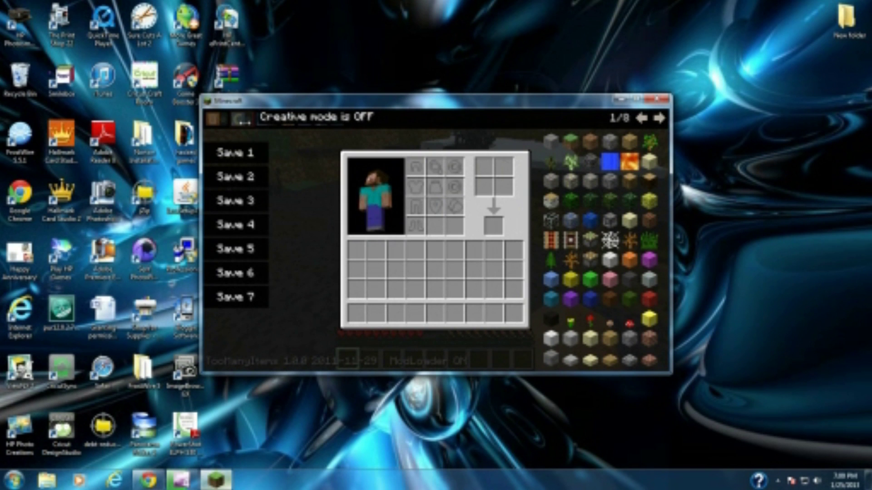
left_click(244, 123)
key("e")
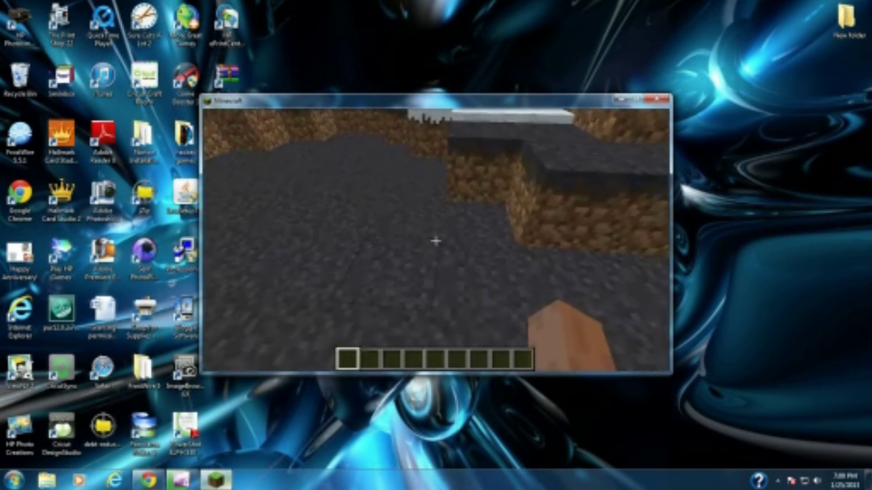
Switch the game to survival mode, add stacks of Glowstone and Water from TooManyItems to the inventory, and return to the game.
key("e")
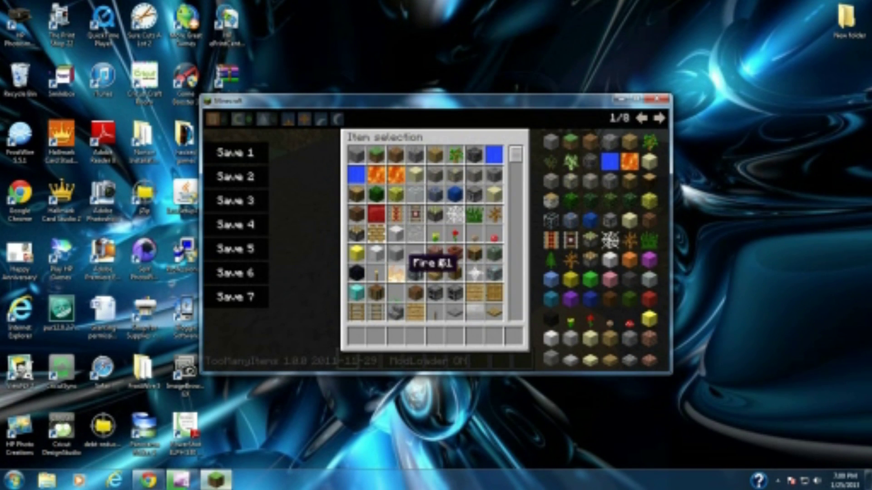
left_click(244, 120)
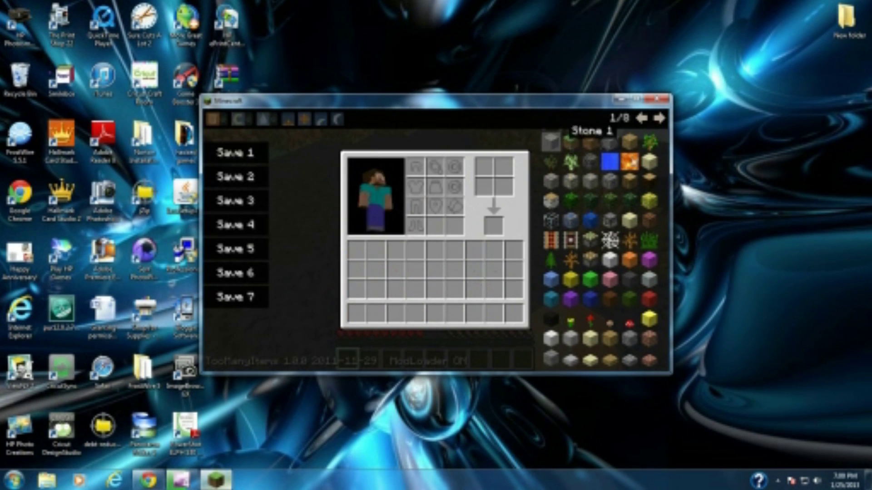
left_click(658, 118)
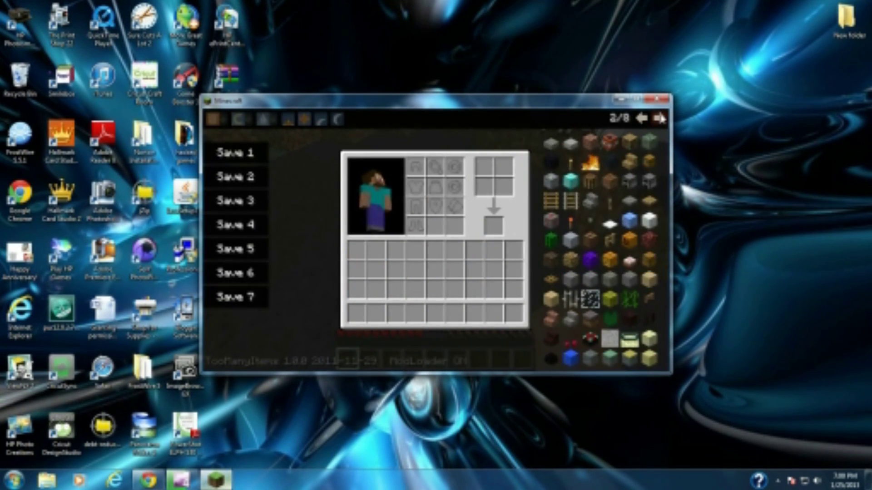
left_click(571, 261)
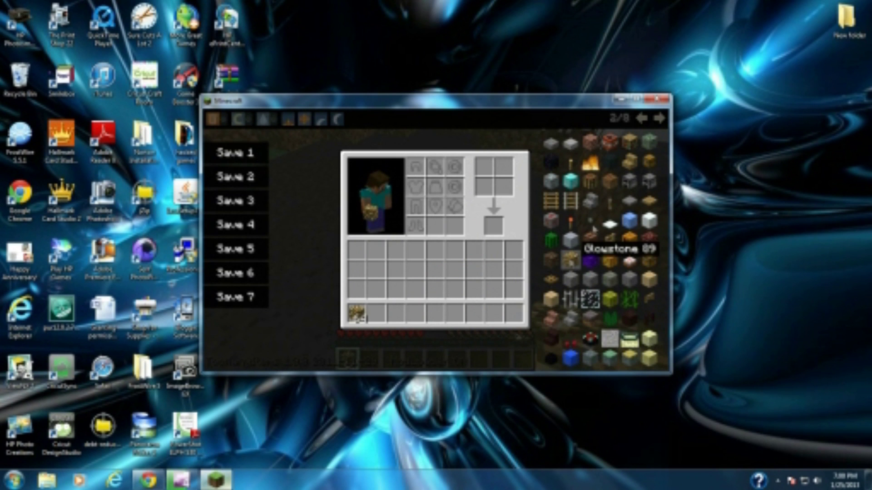
left_click(640, 119)
left_click(611, 161)
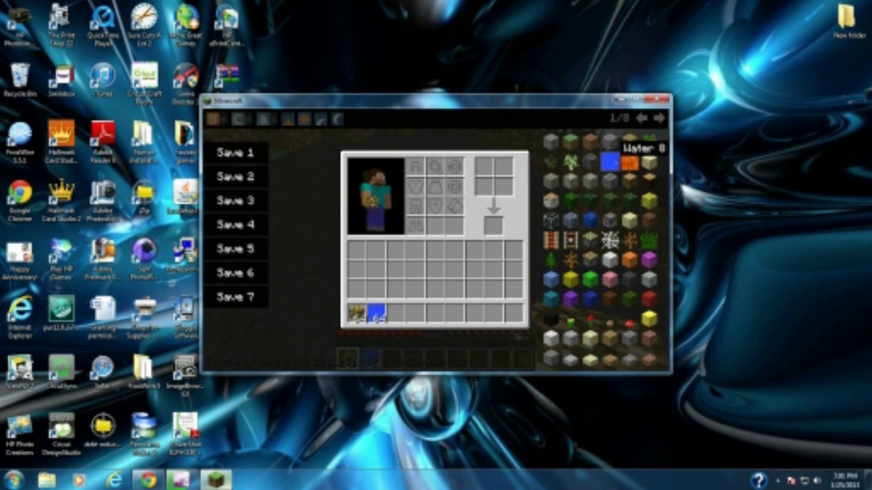
key("e")
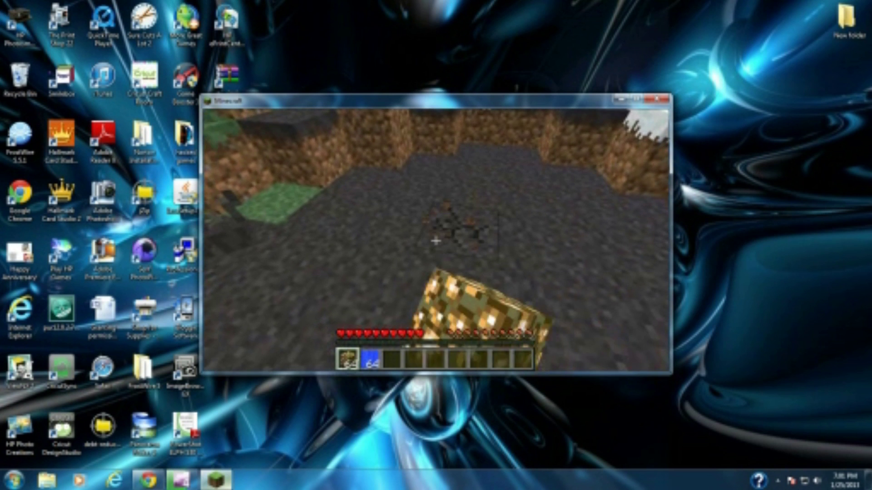
Dig a narrow, one-block-deep trench in the dark ground as the base for the portal.
left_click(436, 241)
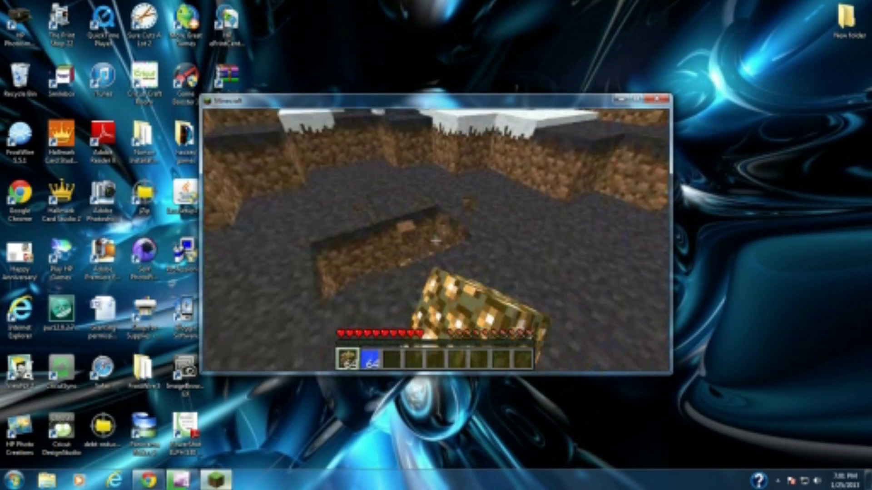
left_click(436, 241)
left_click_drag(436, 240, 435, 241)
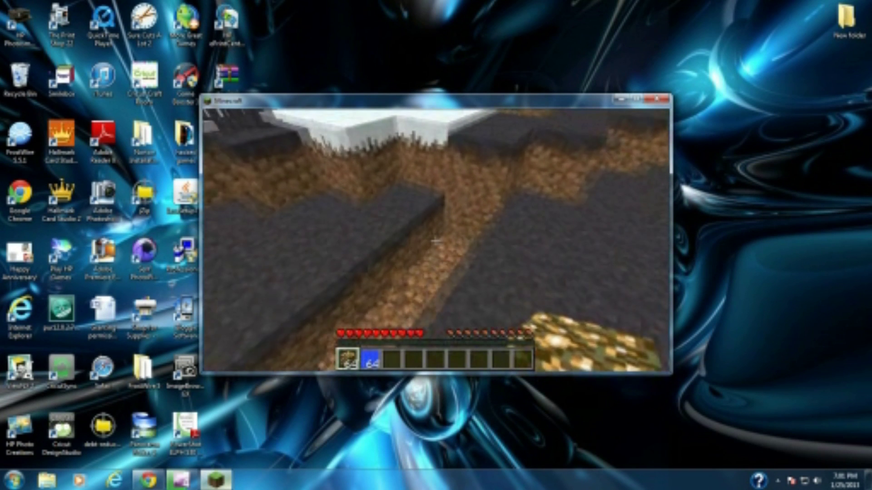
Build an upright rectangular glowstone frame over the trench and place water inside it to activate the Aether portal.
right_click(436, 241)
right_click(436, 241)
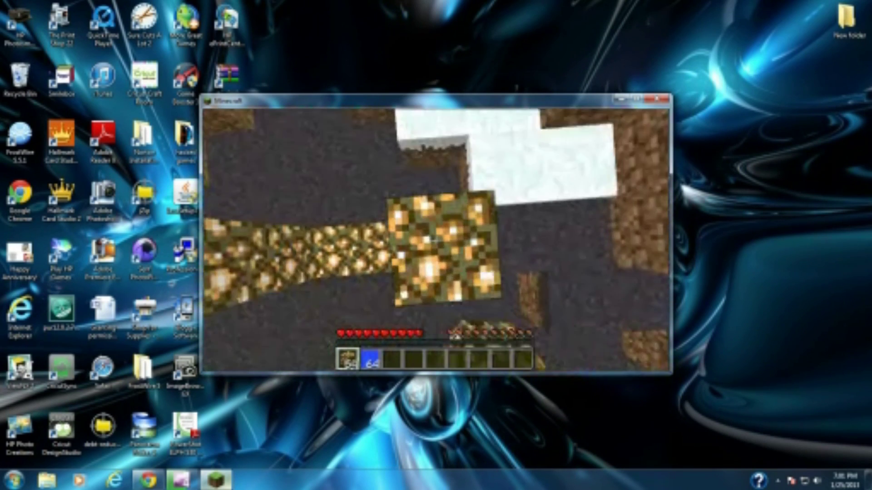
key("space")
right_click(436, 241)
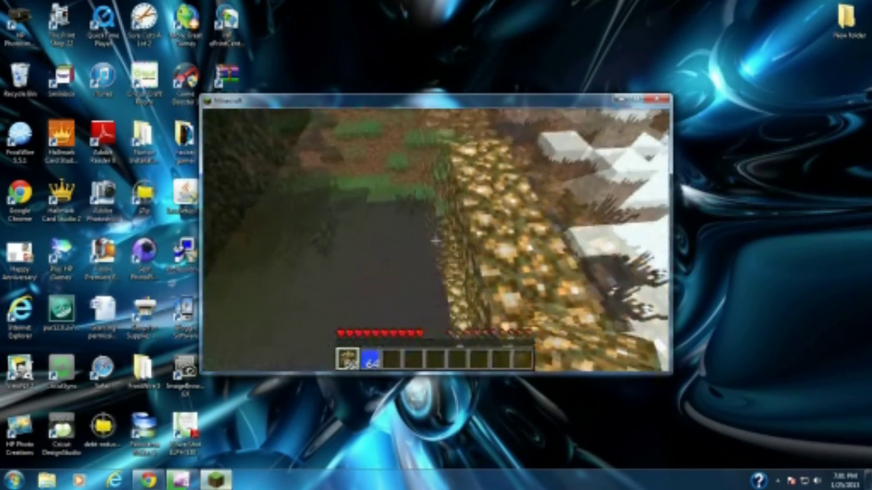
key("2")
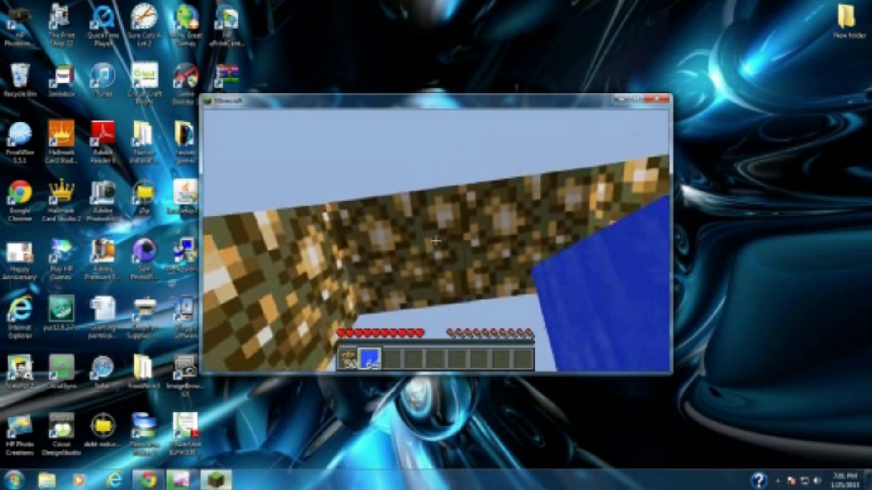
right_click(436, 241)
key("s")
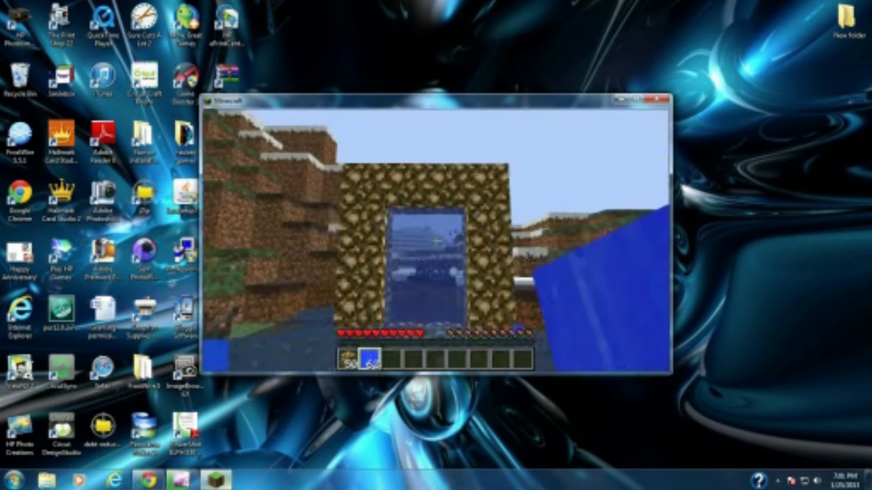
Walk into the glowstone portal, wait for the transfer to the Aether, and step out on the other side.
key("w")
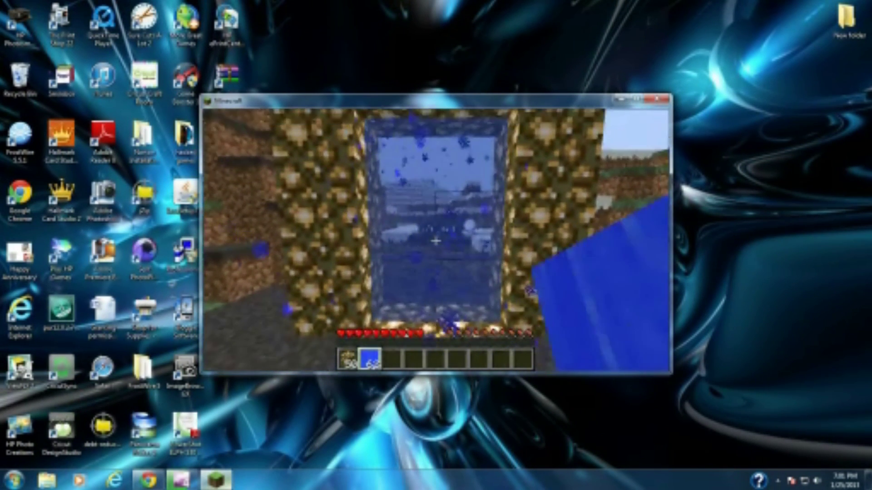
left_click(436, 241)
left_click(436, 240)
key("w")
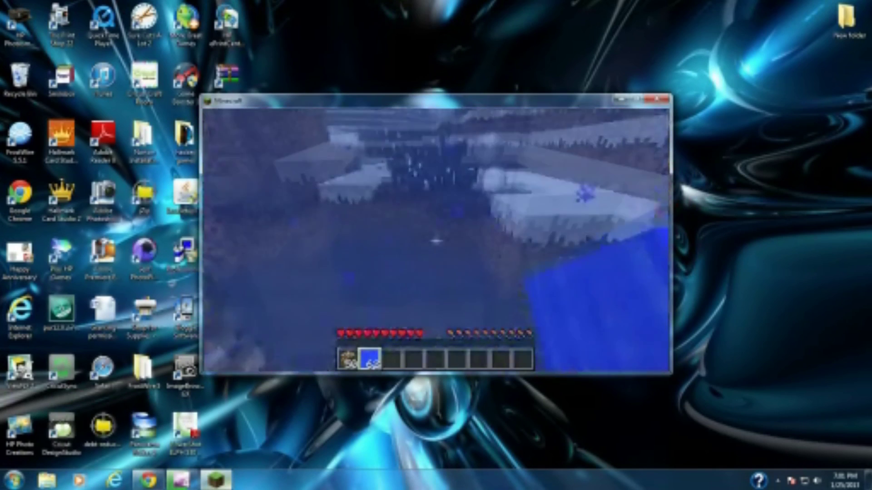
key("w")
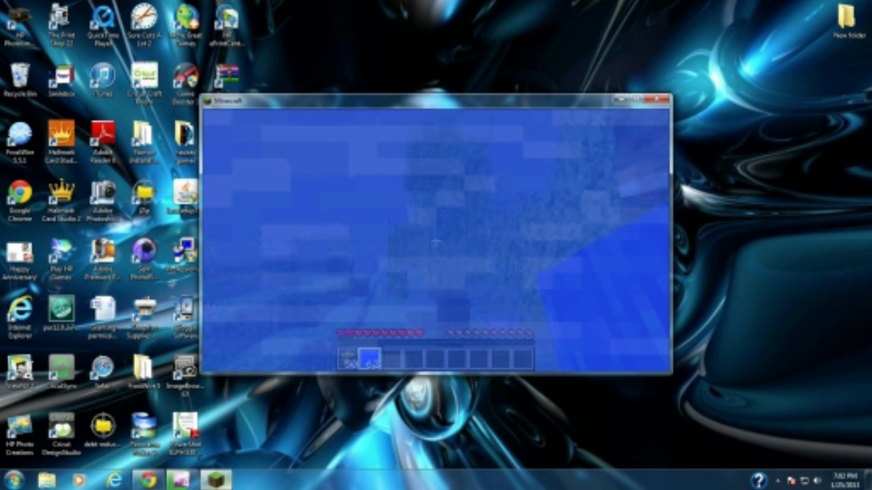
key("w")
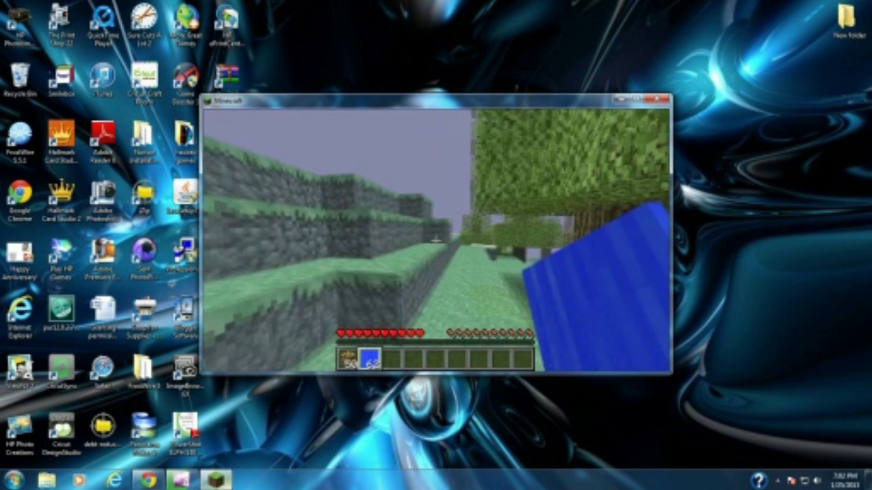
Explore the Aether on foot, crossing the grassy ledges and tree tops to examine the terrain.
key("w")
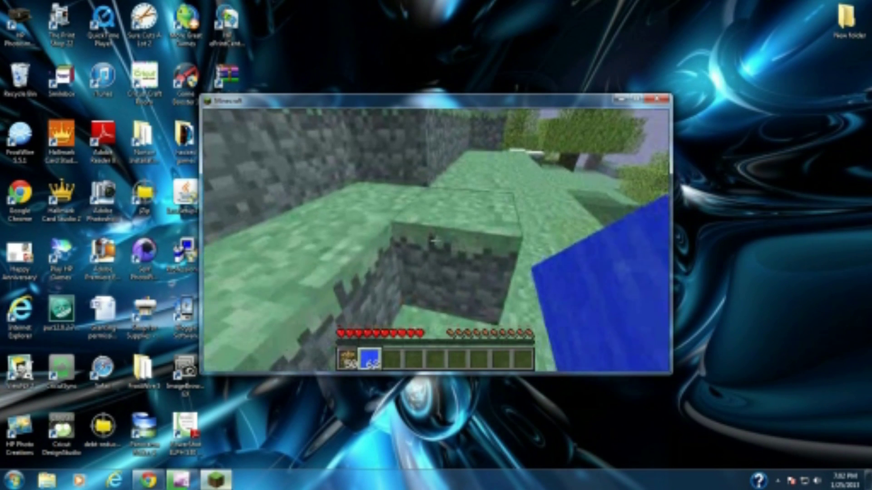
key("w")
key("space")
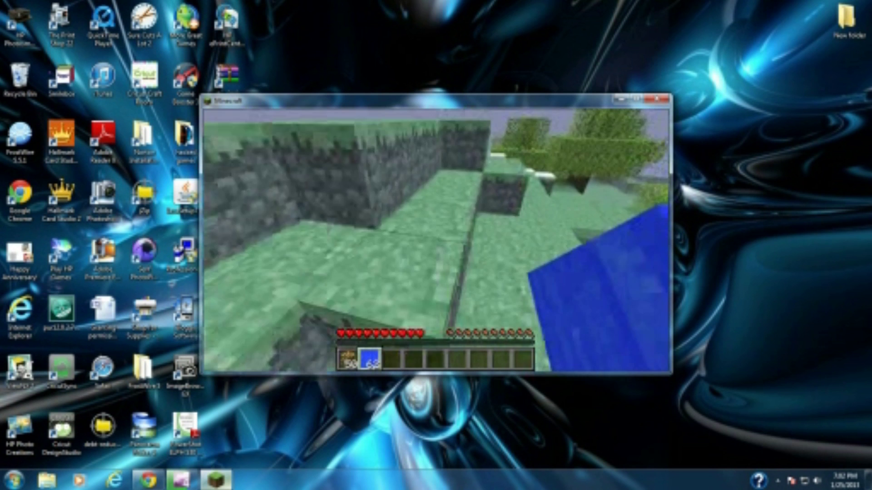
key("w")
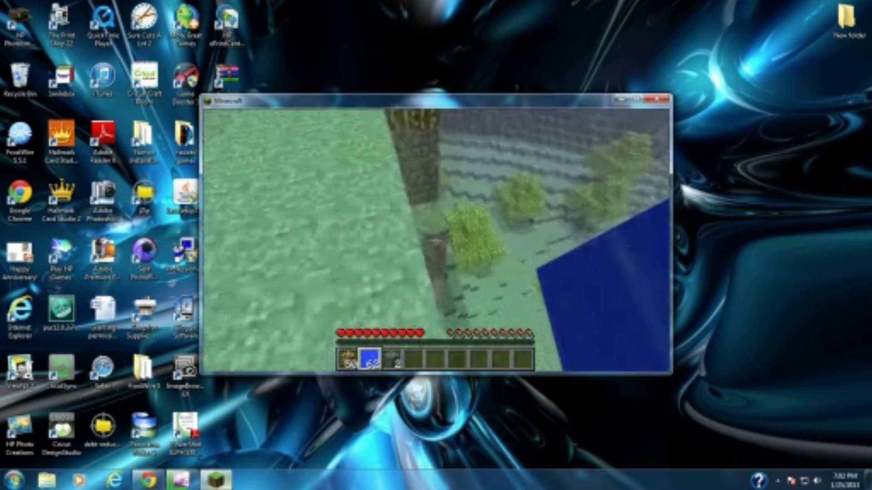
key("w")
key("w")
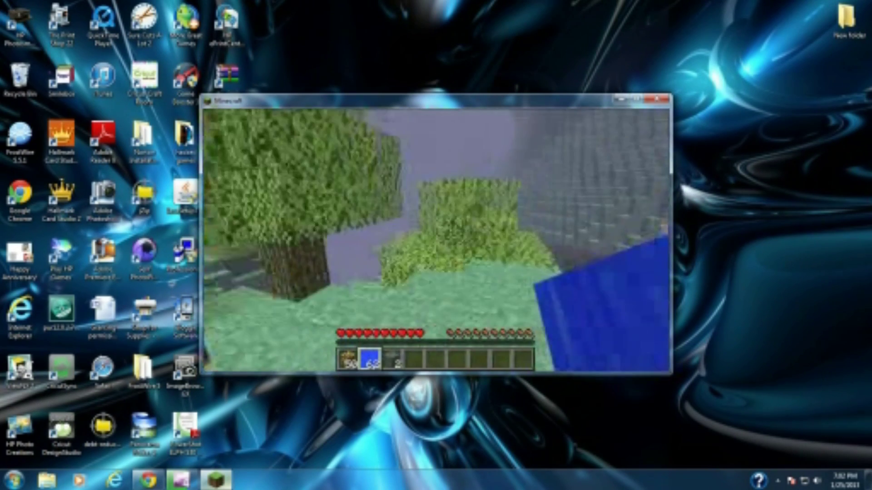
key("space")
key("w")
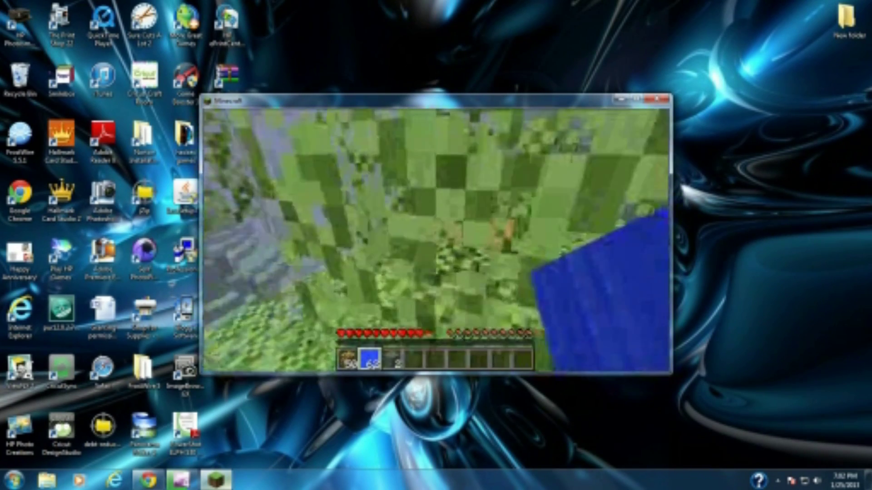
key("space")
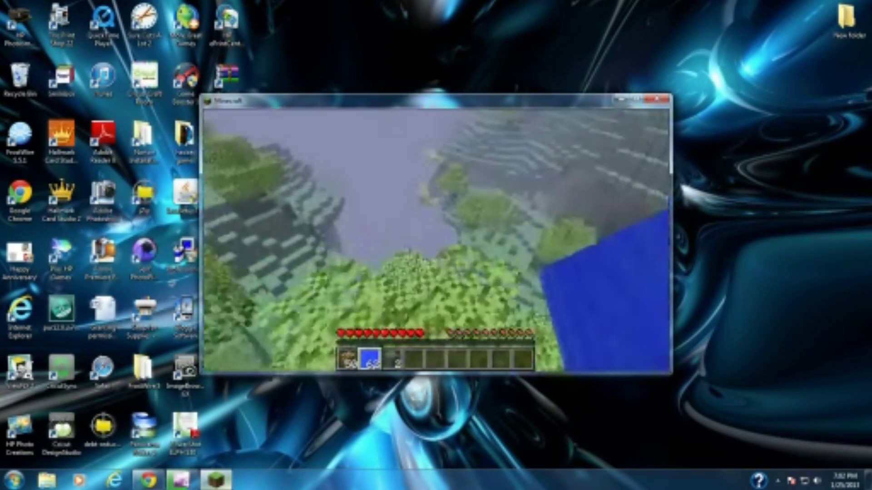
key("w")
mouse_move(436, 240)
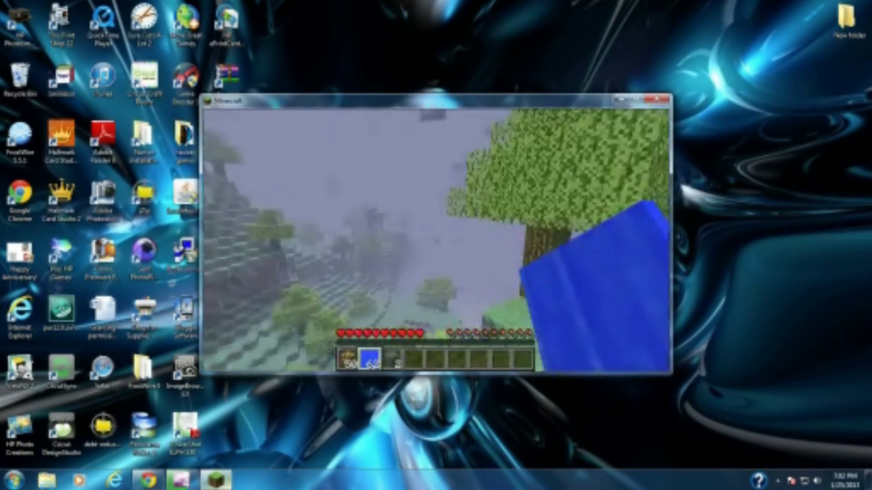